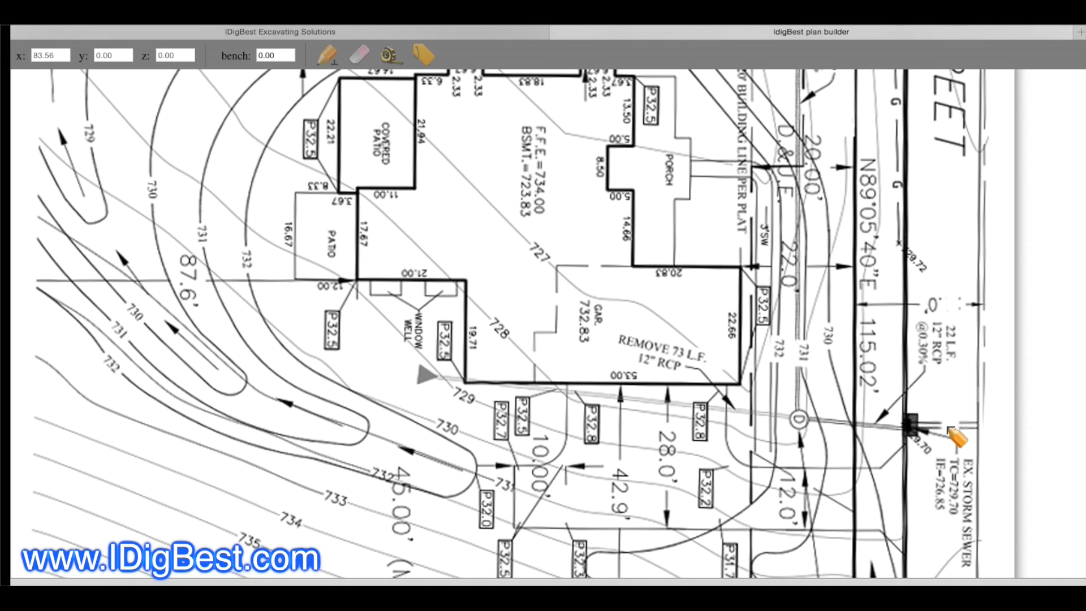
# Step: Place the first storm line point on the structure between the 78 L.F. and 22 L.F. pipes and enter finish grade tc 31.34
pyautogui.click(799, 420)
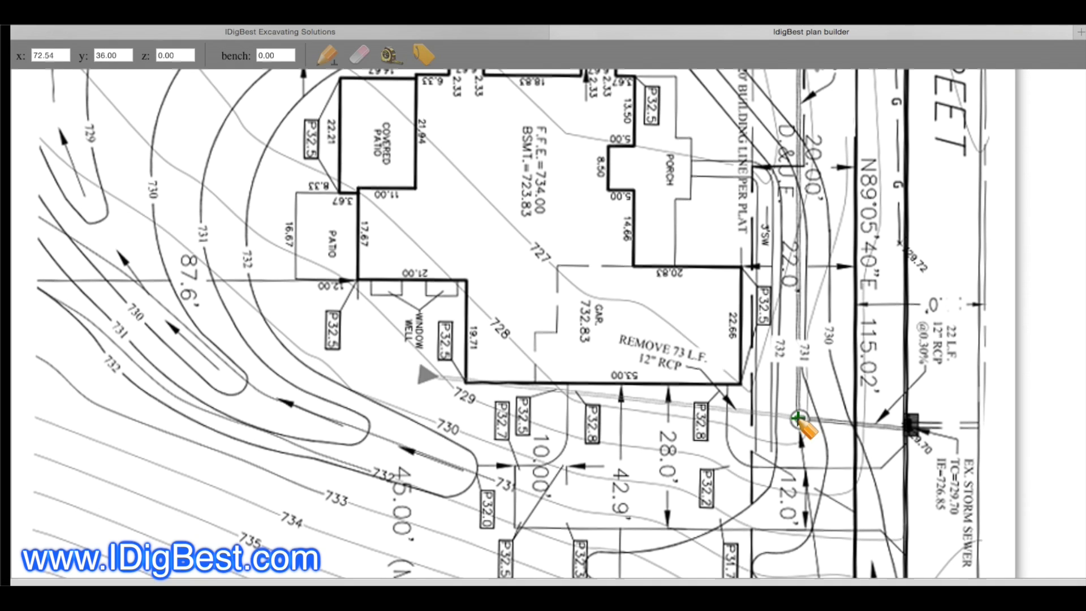
pyautogui.click(423, 55)
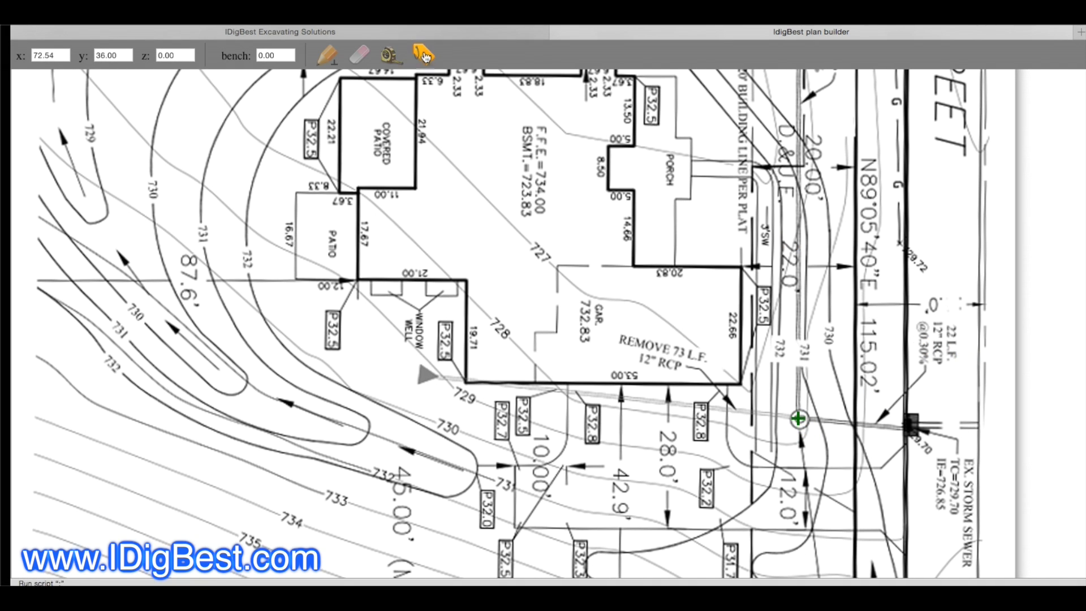
pyautogui.moveTo(559, 237); pyautogui.dragTo(502, 230)
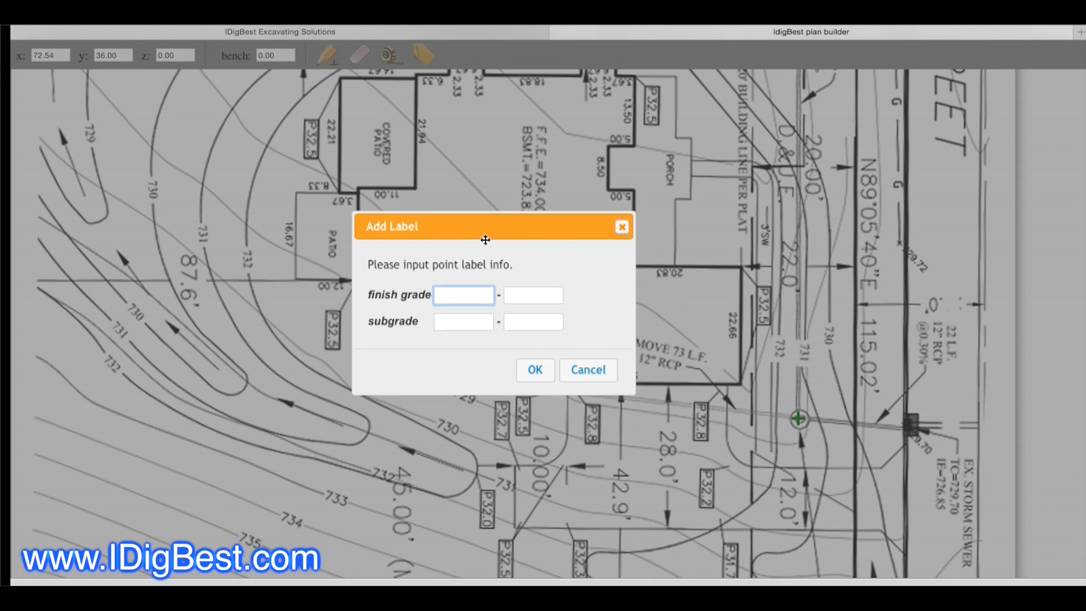
pyautogui.scroll(1, 452, 297)
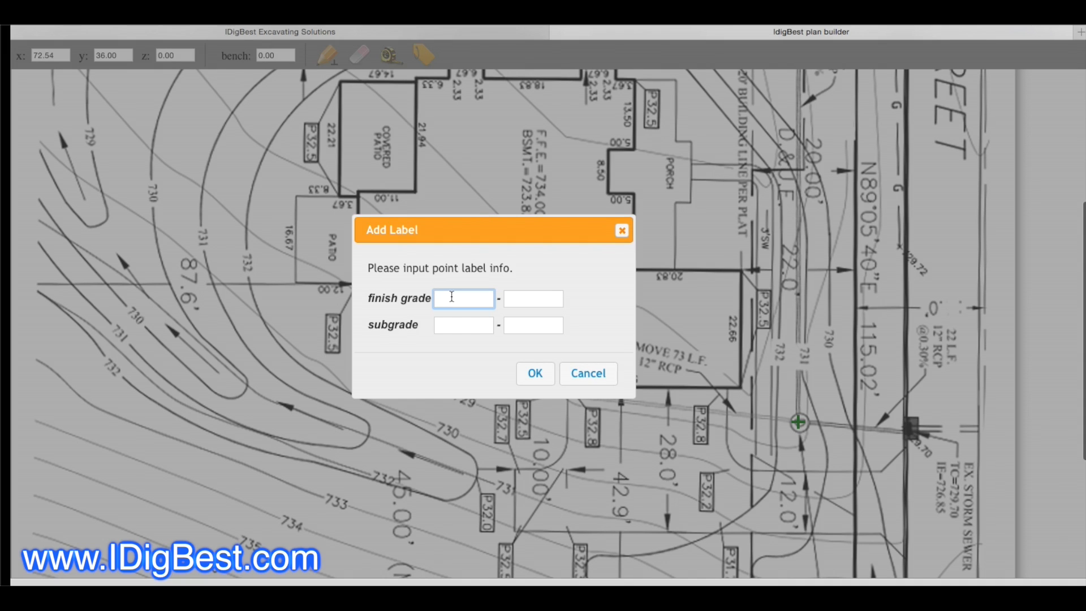
pyautogui.write('tc')
pyautogui.click(516, 299)
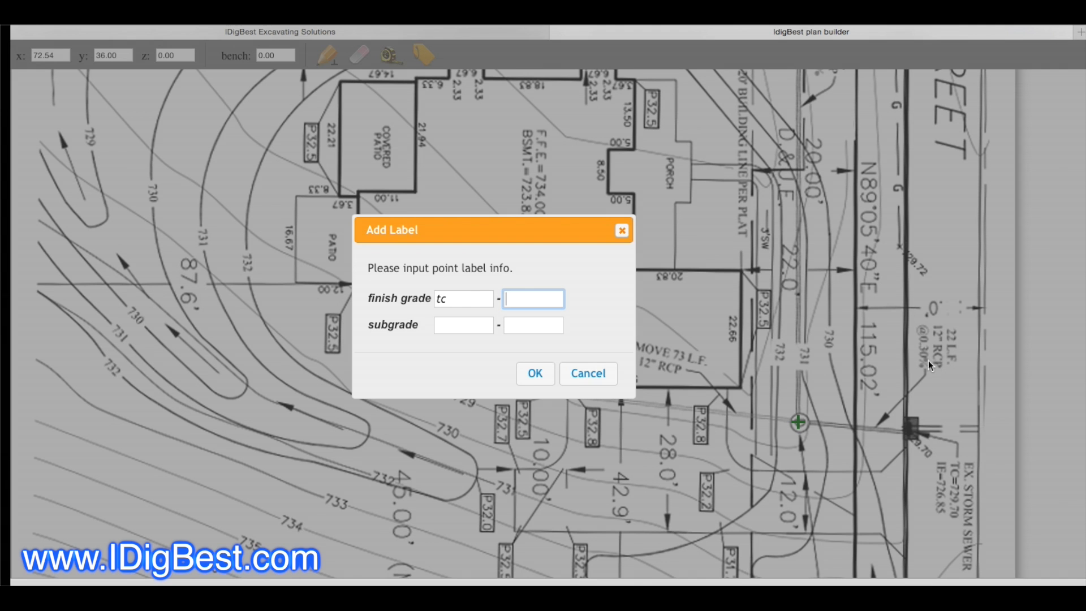
pyautogui.scroll(-3, 803, 483)
pyautogui.scroll(-4, 801, 458)
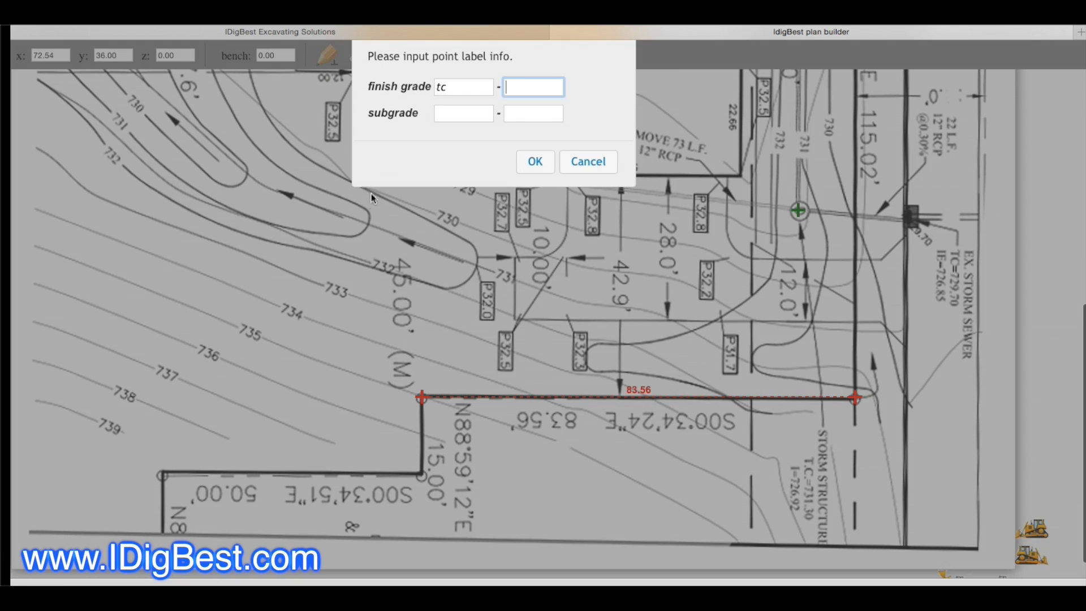
pyautogui.write('31')
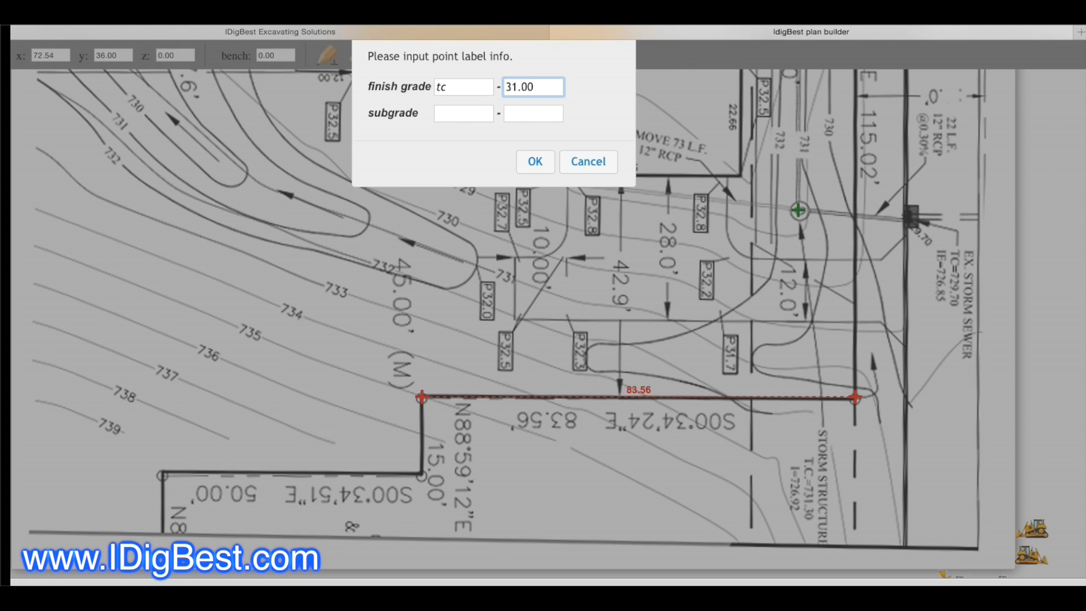
pyautogui.write('.34')
# Step: Add subgrade inv. 26.92 to the first structure's label and apply it
pyautogui.click(447, 116)
pyautogui.write('inv.')
pyautogui.click(516, 115)
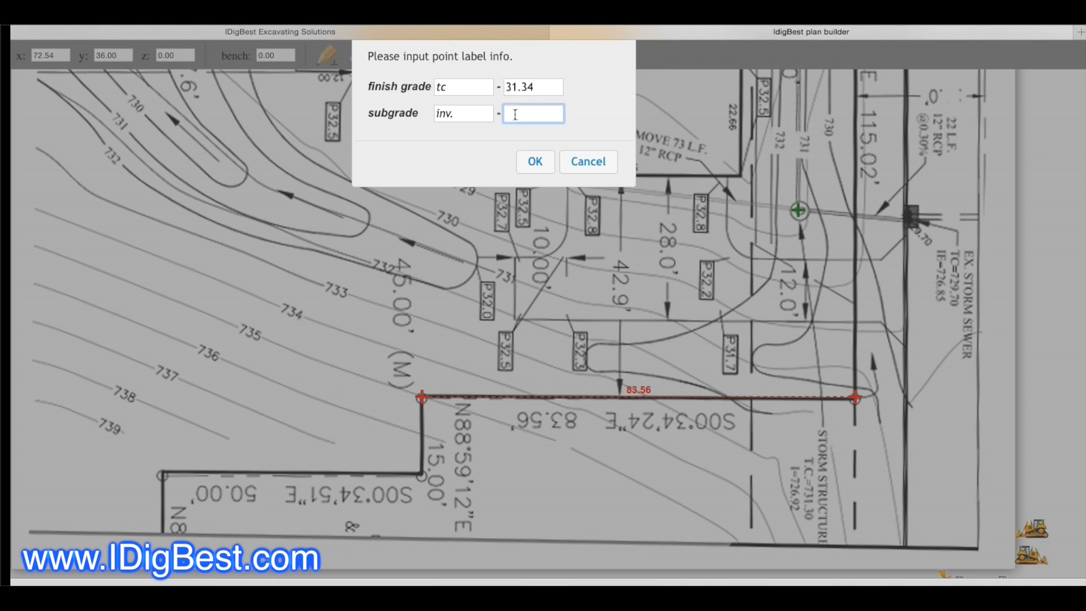
pyautogui.write('26.92')
pyautogui.click(537, 163)
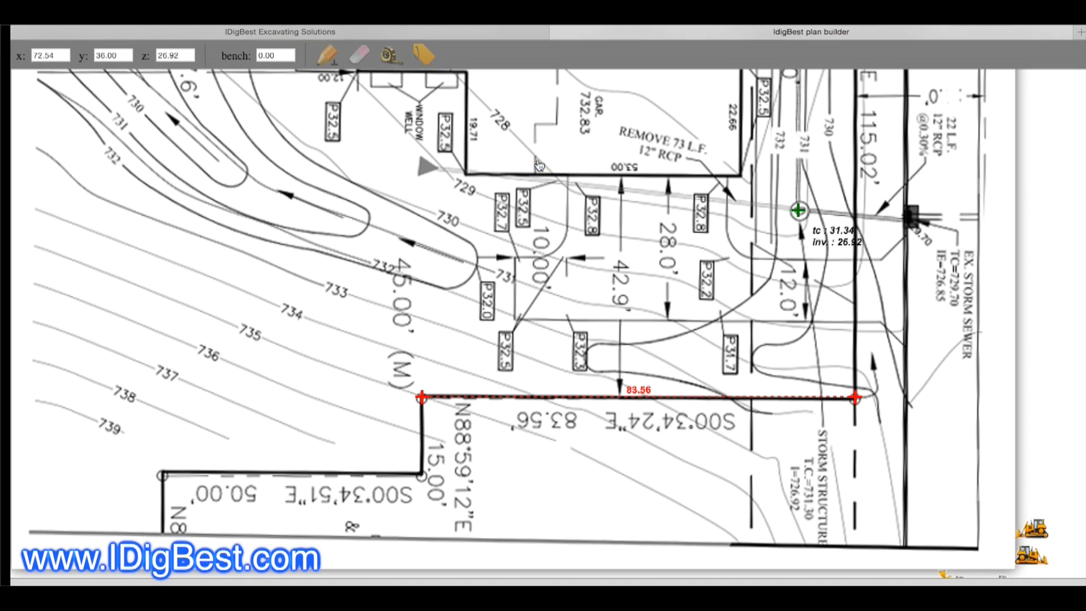
# Step: Extend the line to the structure at the far end of the 78 L.F. pipe and enter finish grade tc 29.30 in its label
pyautogui.scroll(8, 807, 298)
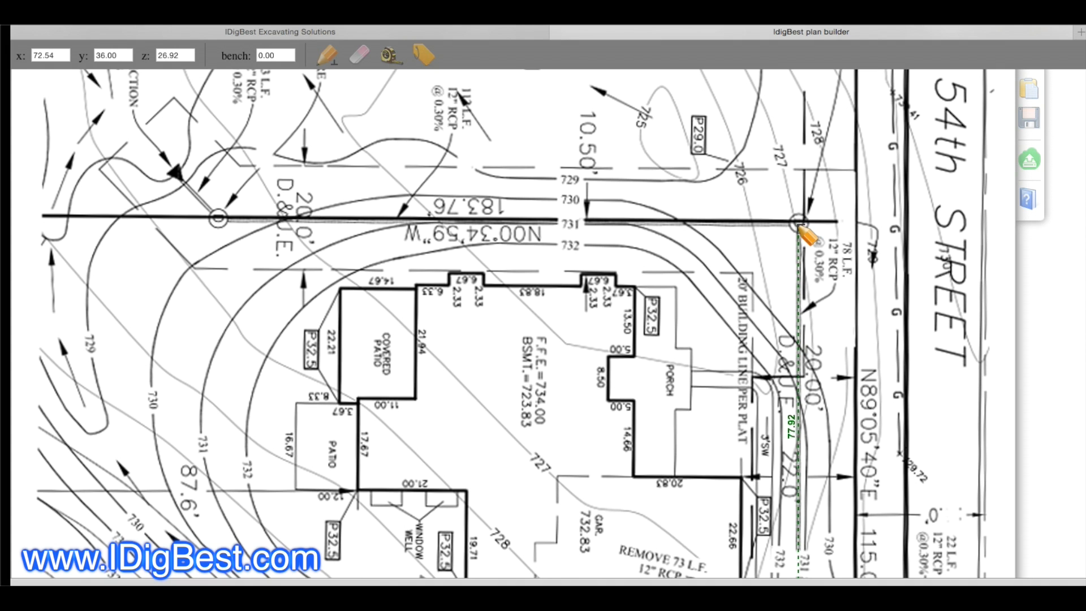
pyautogui.click(798, 224)
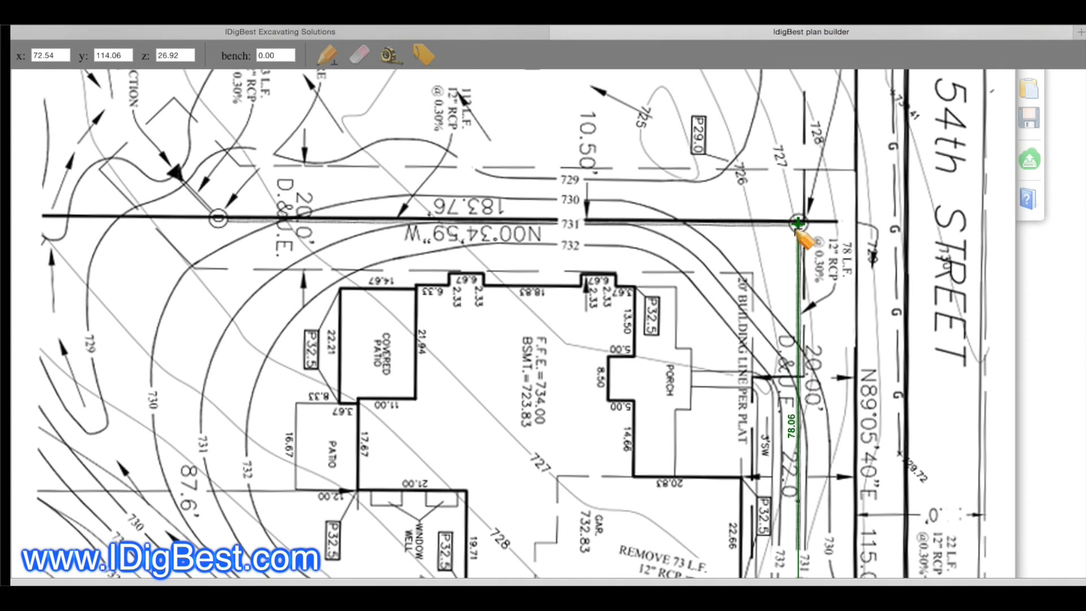
pyautogui.click(424, 55)
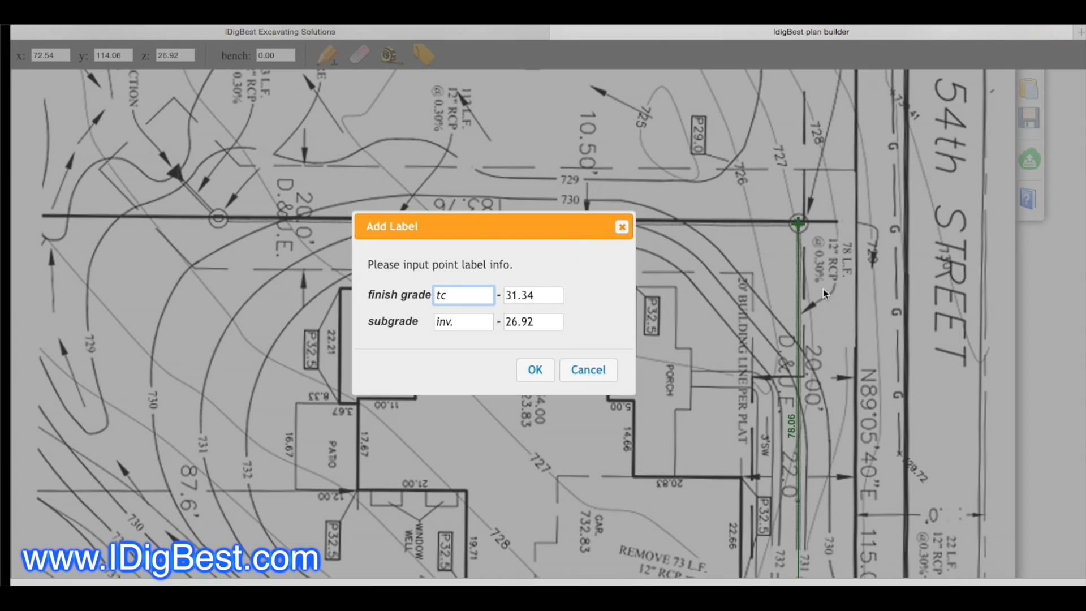
pyautogui.scroll(3, 820, 263)
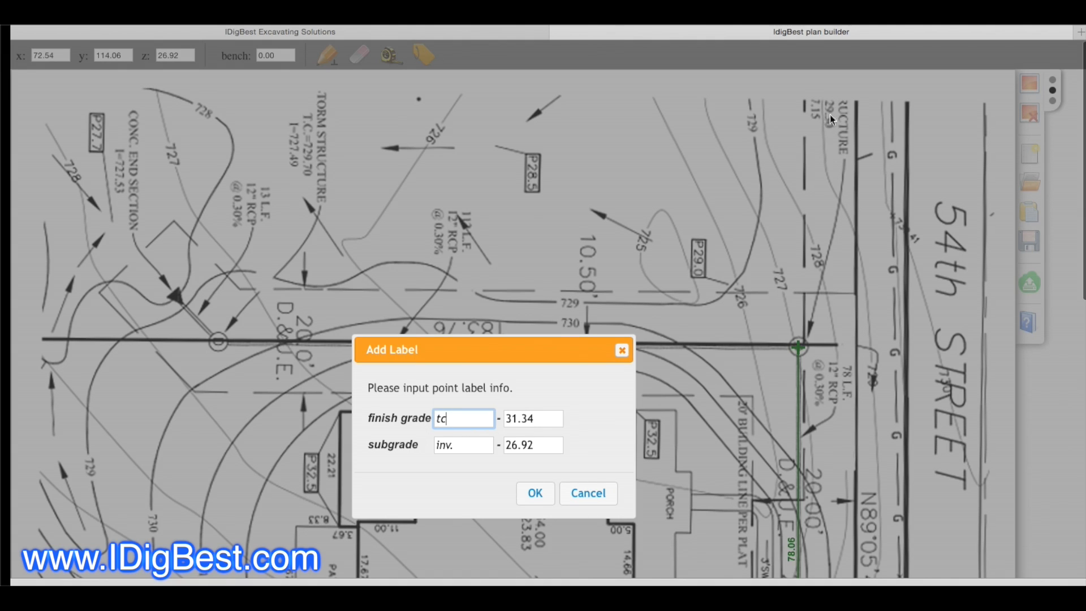
pyautogui.moveTo(518, 421); pyautogui.dragTo(504, 420)
pyautogui.write('29')
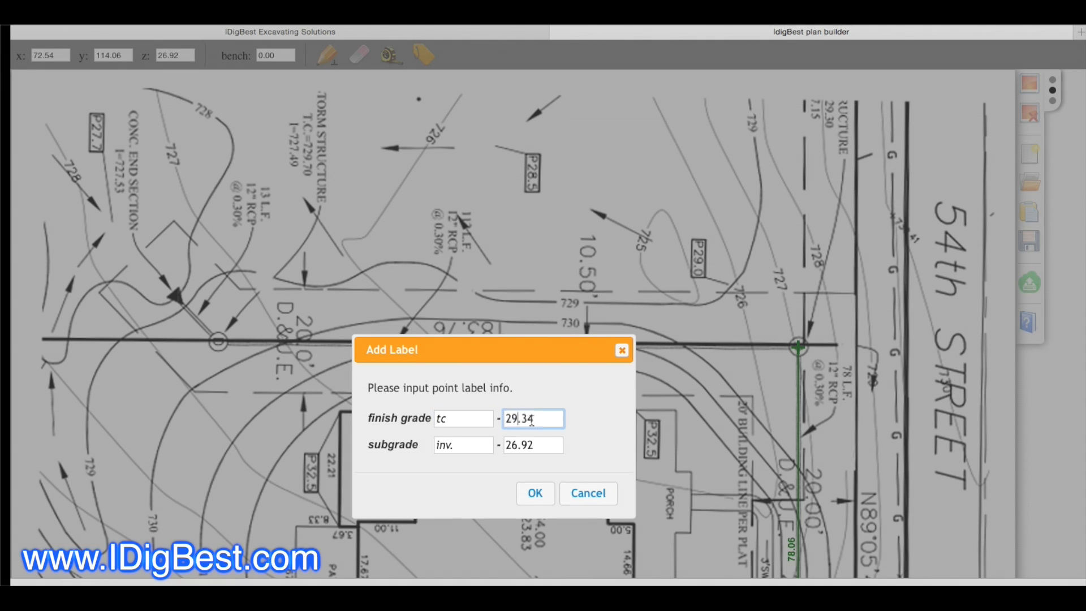
pyautogui.moveTo(529, 419); pyautogui.dragTo(535, 418)
pyautogui.write('0')
pyautogui.press('Tab')
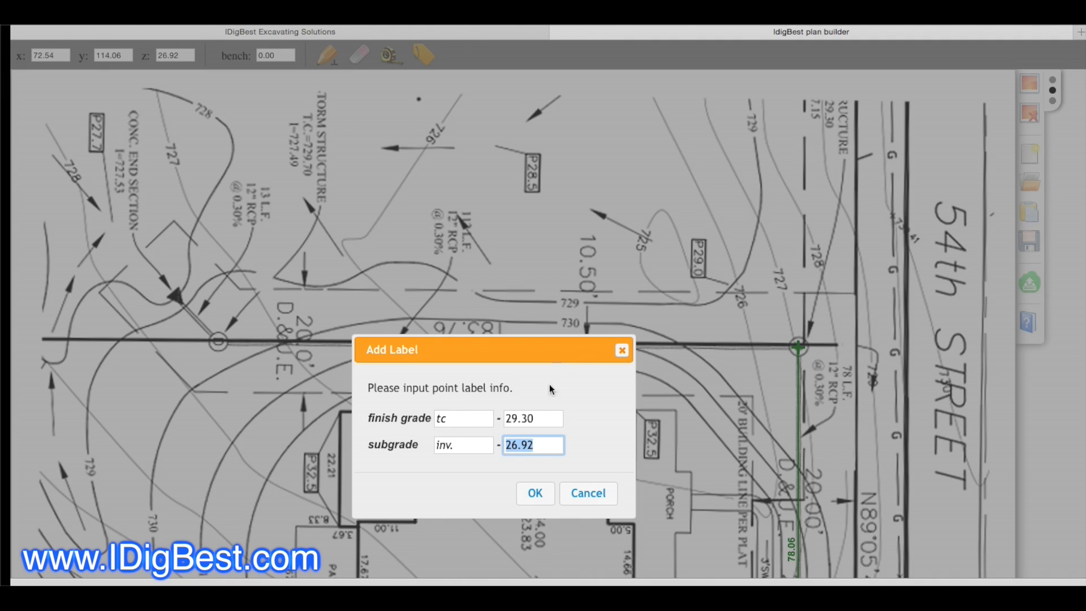
# Step: Set the second structure's subgrade to inv. 27.15 and apply the label
pyautogui.click(523, 446)
pyautogui.moveTo(532, 445); pyautogui.dragTo(513, 445)
pyautogui.write('7.00')
pyautogui.moveTo(535, 446); pyautogui.dragTo(523, 446)
pyautogui.write('15')
pyautogui.click(537, 493)
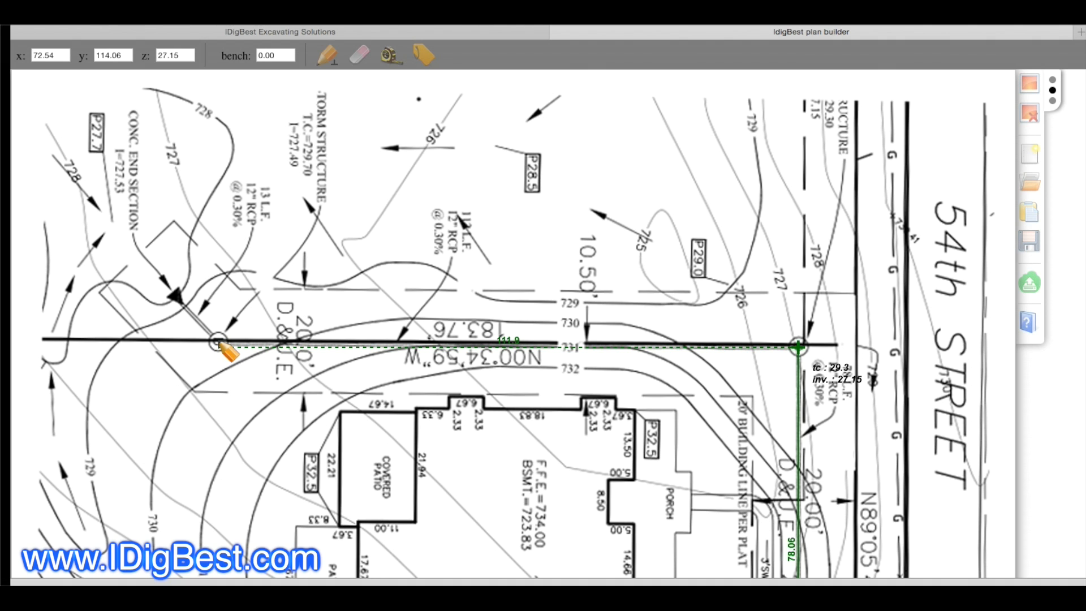
pyautogui.click(218, 343)
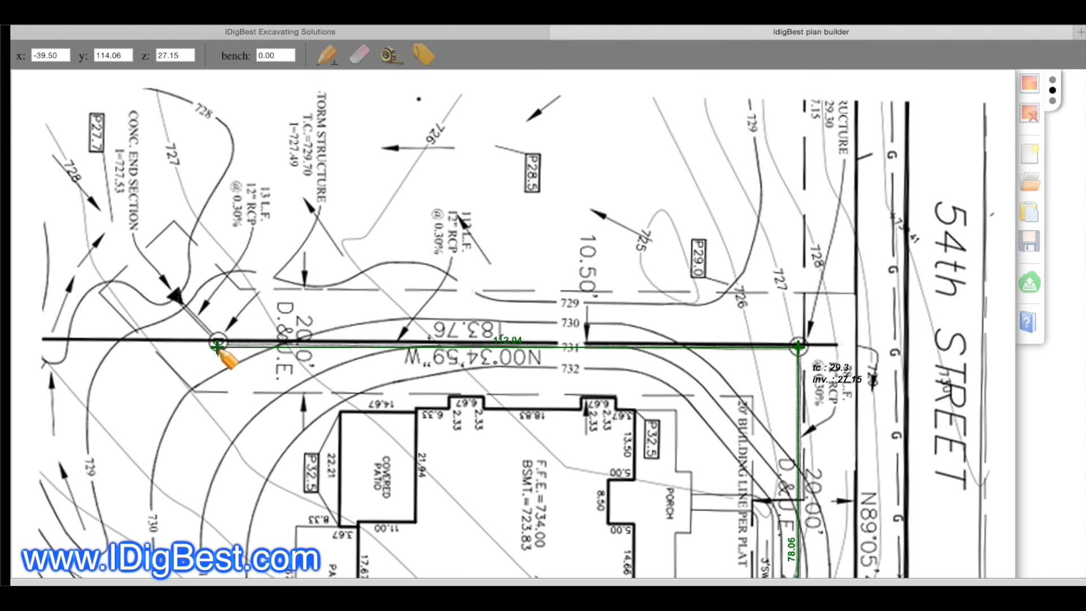
pyautogui.scroll(-5, 334, 136)
pyautogui.scroll(5, 355, 121)
pyautogui.click(360, 55)
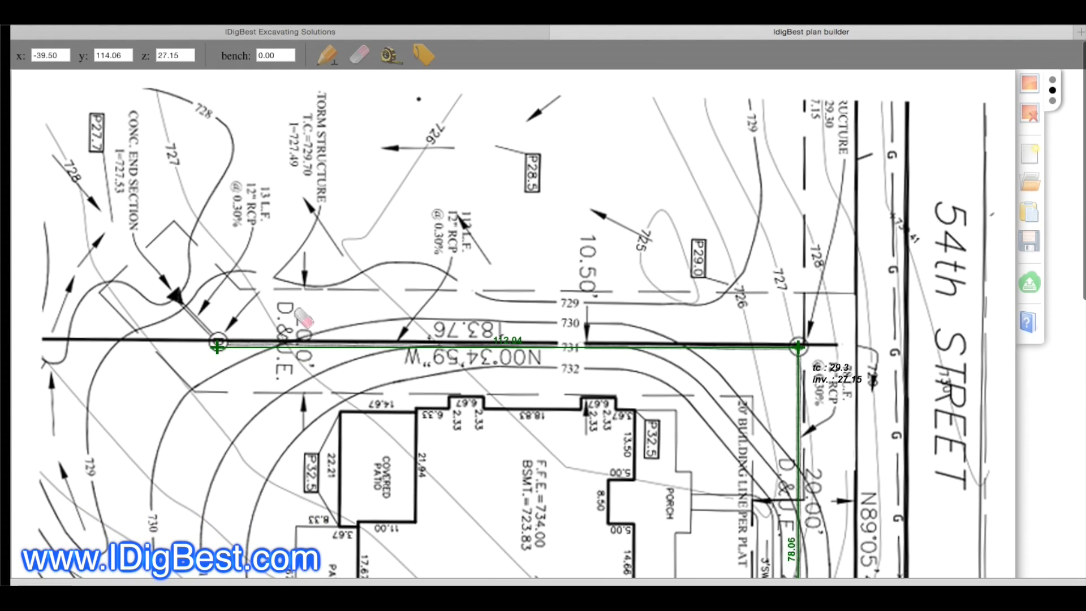
pyautogui.click(220, 347)
# Step: Extend the line along the lot line to the structure before the 13 L.F. pipe and label it tc 29.70, inv. 27.49
pyautogui.click(327, 55)
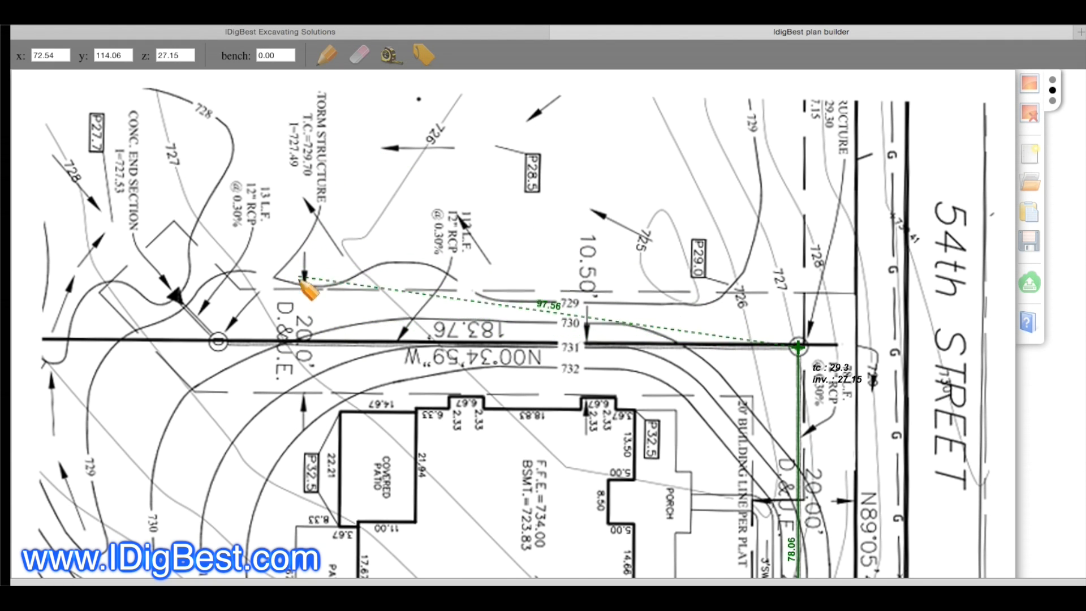
pyautogui.click(218, 341)
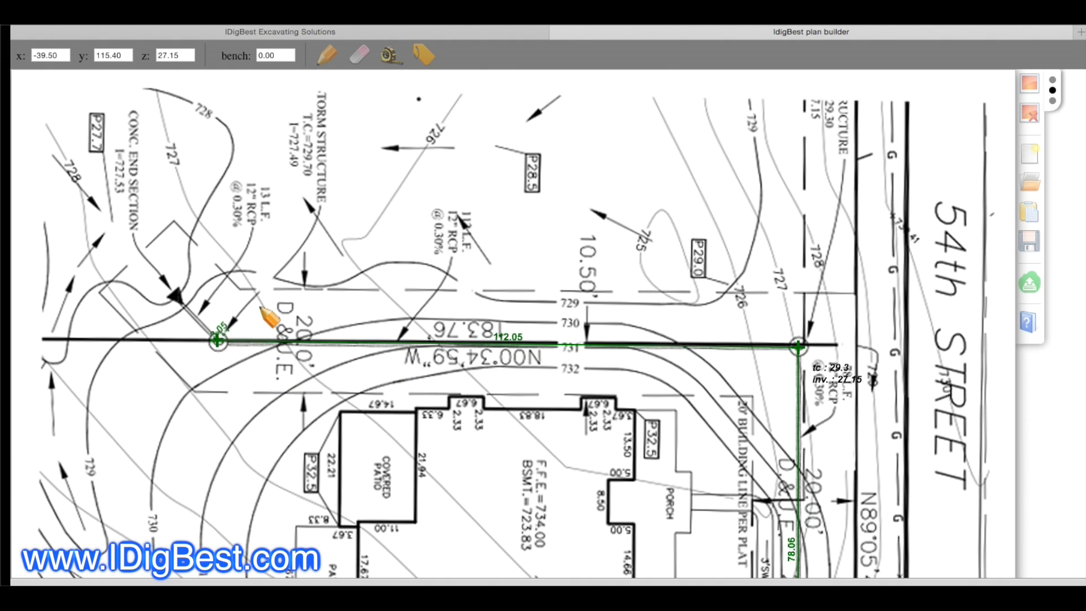
pyautogui.click(423, 55)
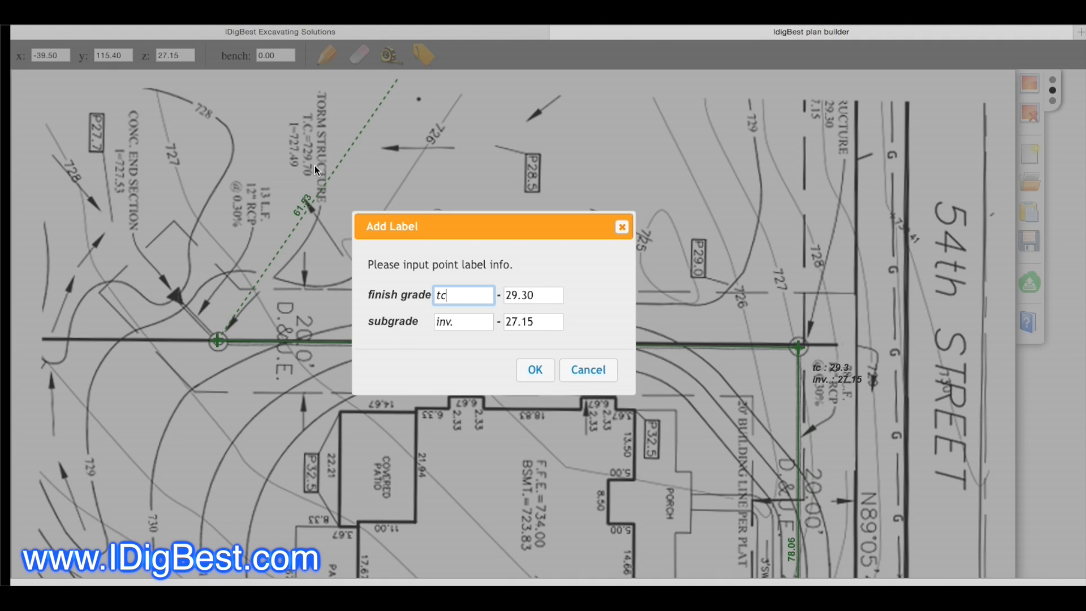
pyautogui.moveTo(528, 296); pyautogui.dragTo(521, 296)
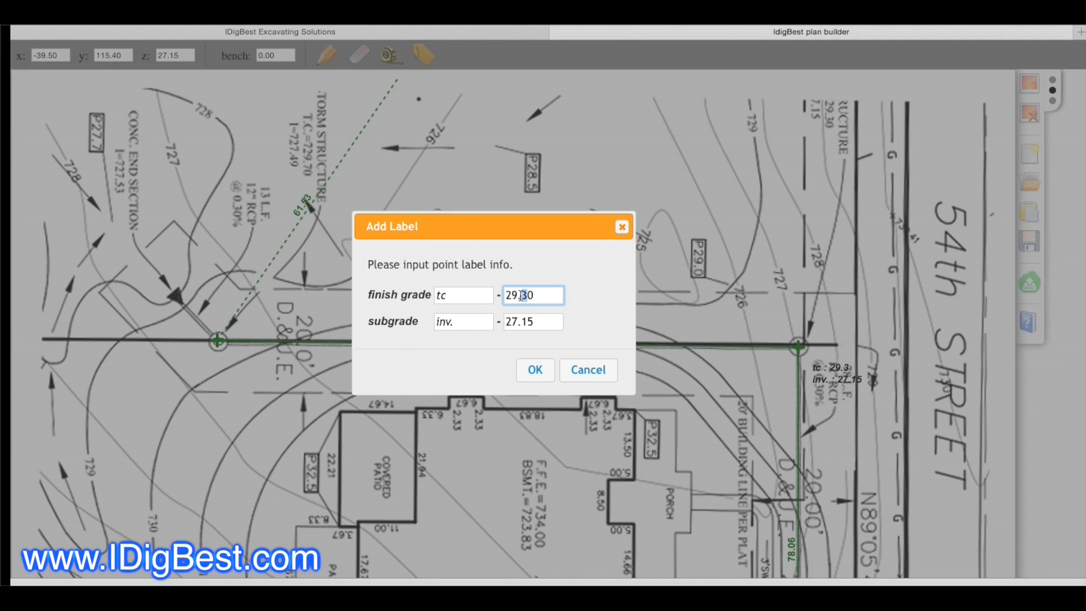
pyautogui.write('7')
pyautogui.moveTo(532, 322); pyautogui.dragTo(525, 322)
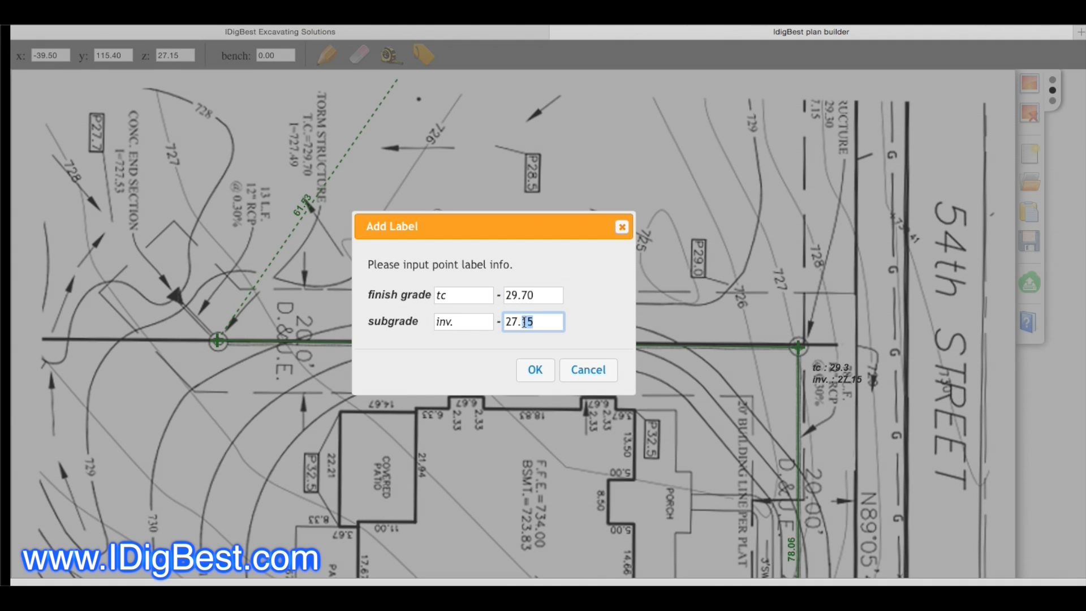
pyautogui.write('40')
pyautogui.click(536, 370)
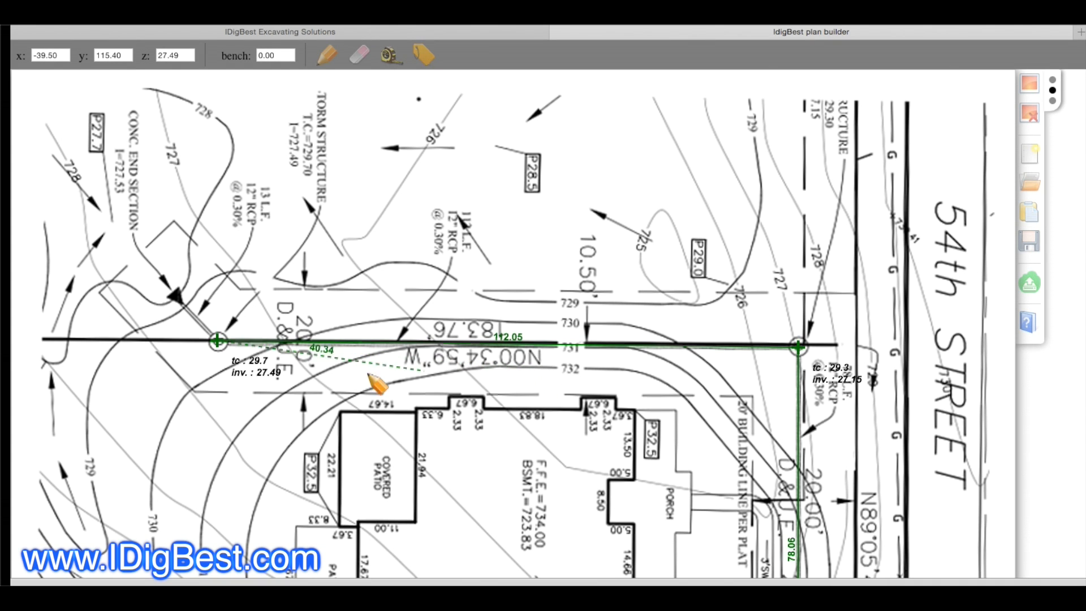
# Step: Place the last pipe point at the concrete end section and enter subgrade inv. 27.53 in its label
pyautogui.click(171, 293)
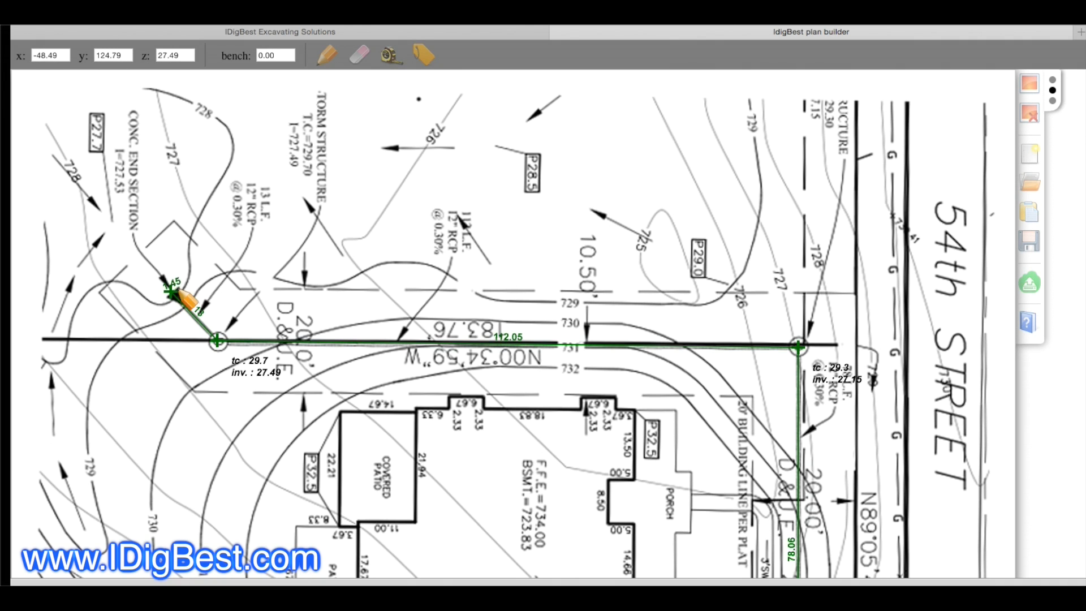
pyautogui.click(424, 54)
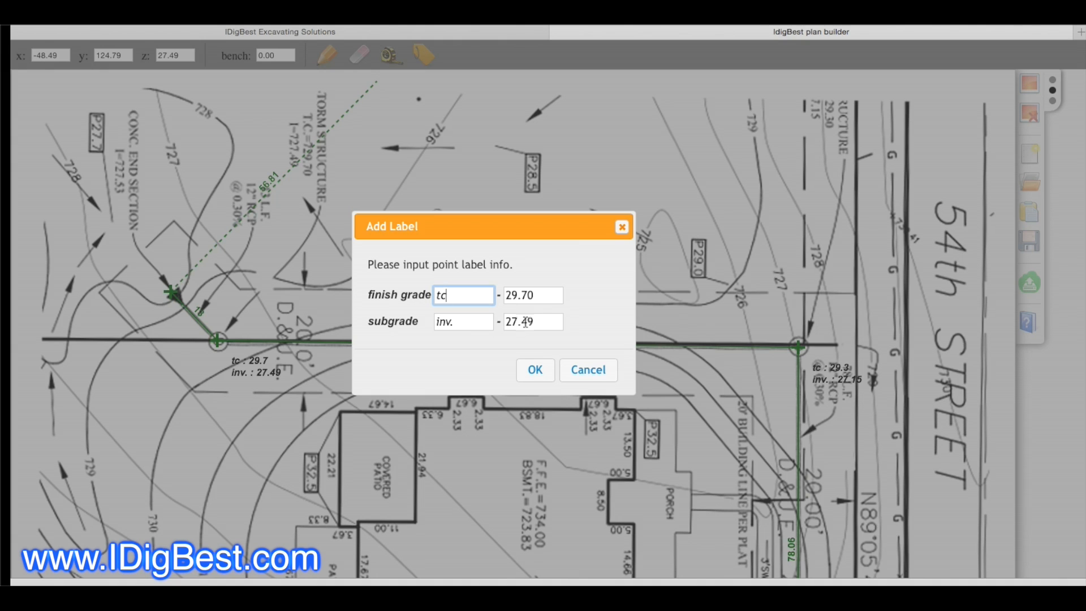
pyautogui.moveTo(538, 322); pyautogui.dragTo(527, 322)
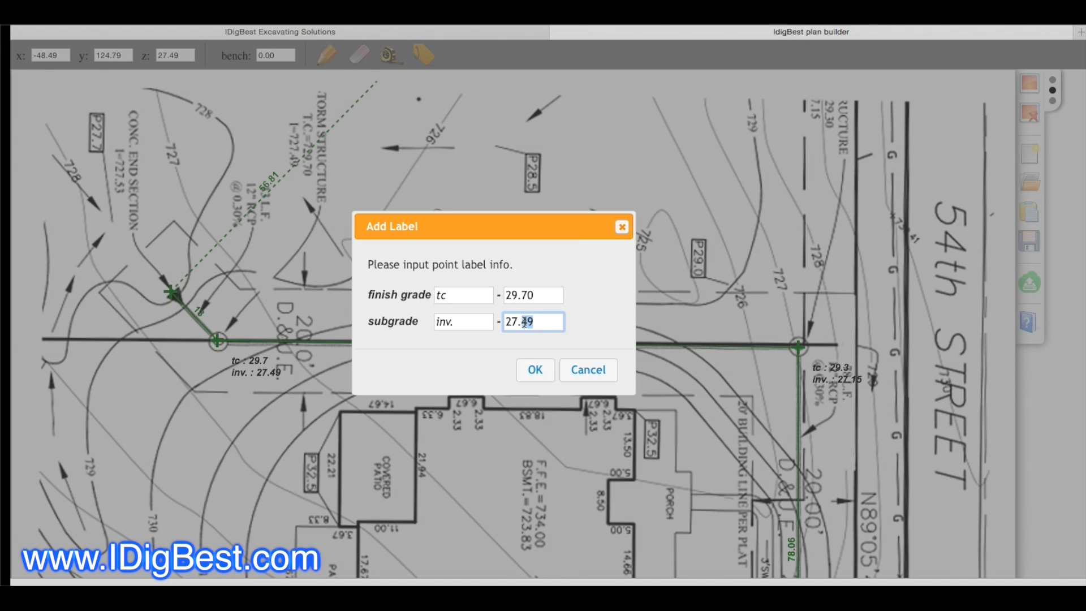
pyautogui.write('50')
pyautogui.press('BackSpace')
pyautogui.write('3')
# Step: Set the end section's finish grade to 0.00 with the name tc and apply the label
pyautogui.moveTo(549, 295); pyautogui.dragTo(417, 297)
pyautogui.press('BackSpace')
pyautogui.press('BackSpace')
pyautogui.click(532, 371)
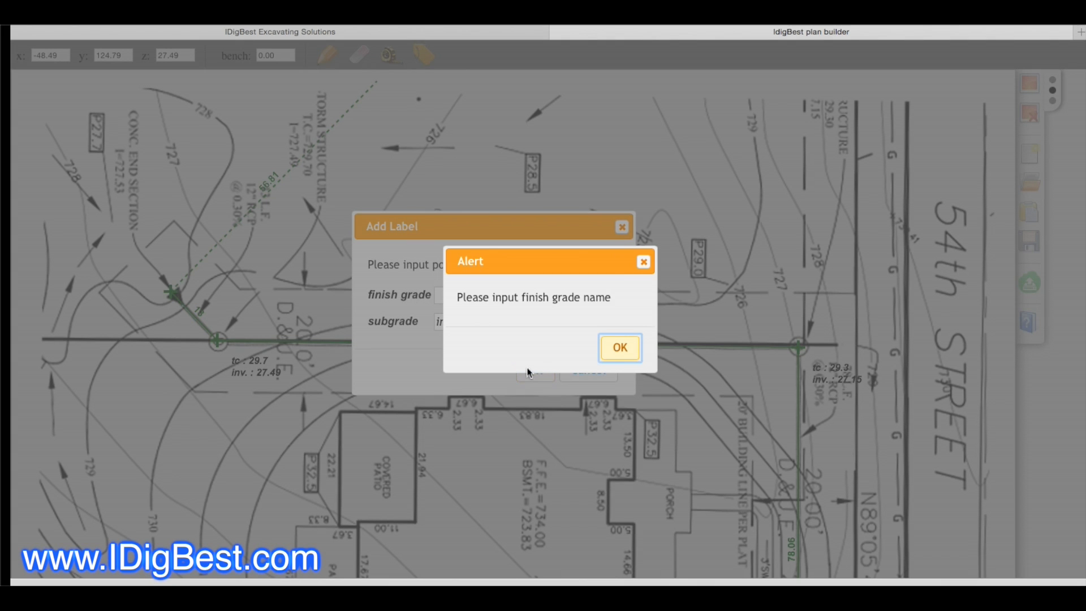
pyautogui.click(623, 350)
pyautogui.click(461, 292)
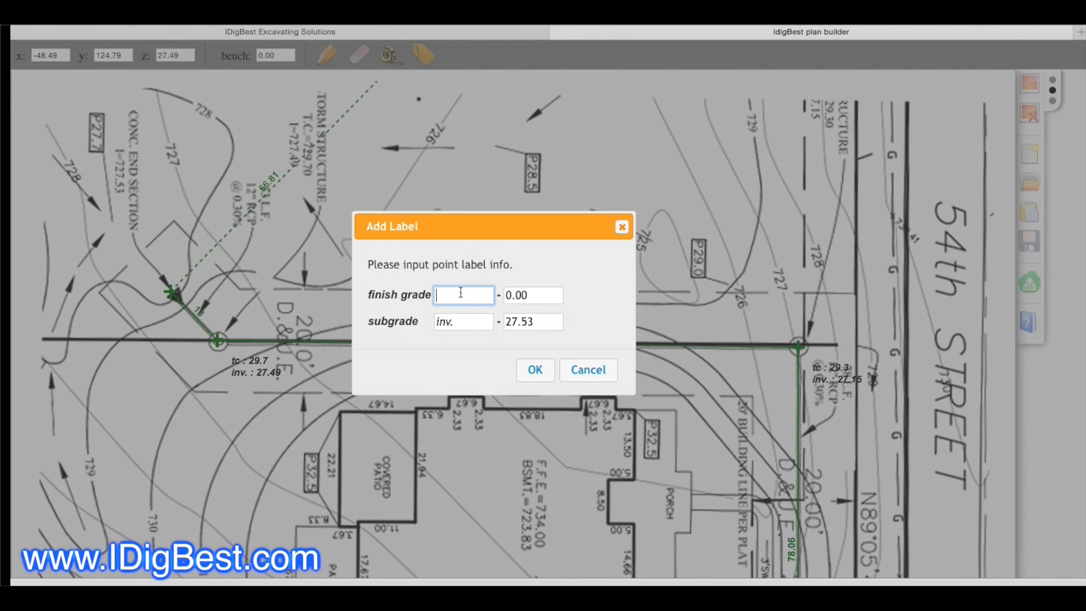
pyautogui.write('tc')
pyautogui.click(542, 371)
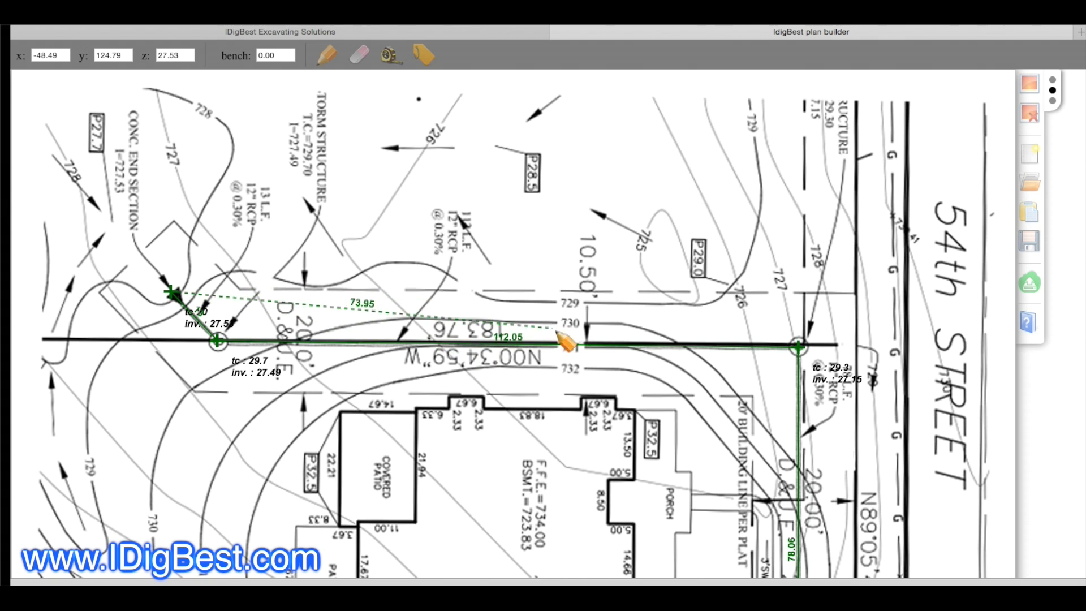
# Step: End the storm run at the first structure and set its section to blue, Lines (Open), with slope displayed
pyautogui.scroll(-6, 524, 302)
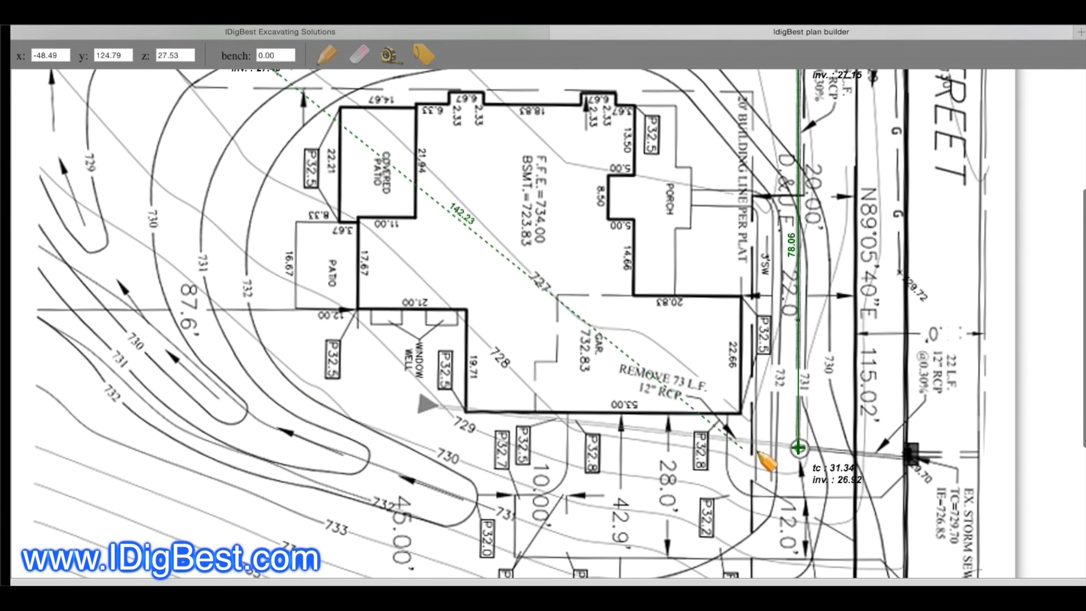
pyautogui.doubleClick(798, 448)
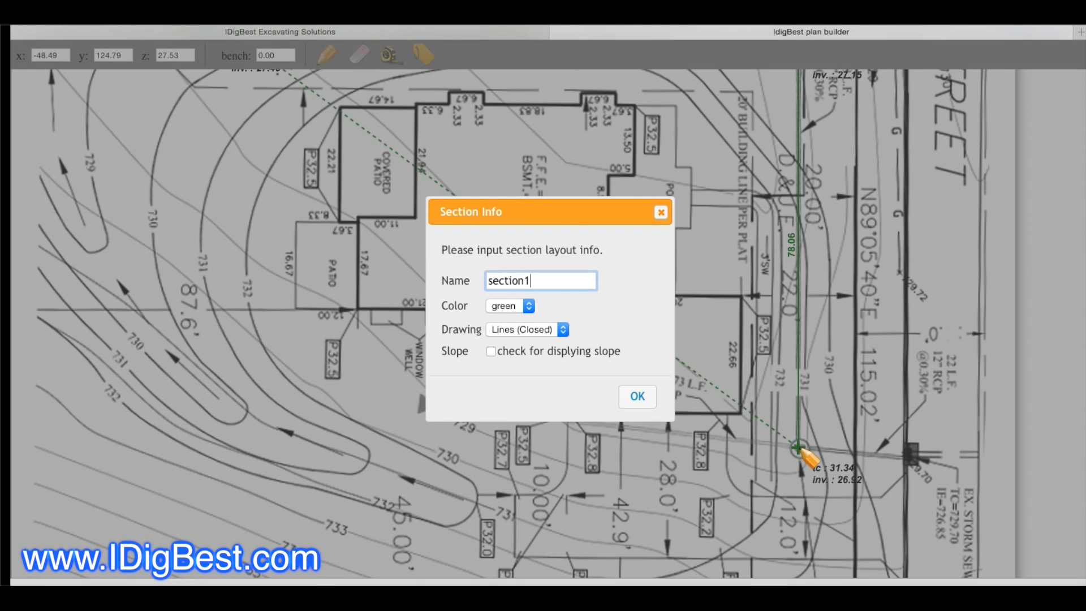
pyautogui.click(528, 306)
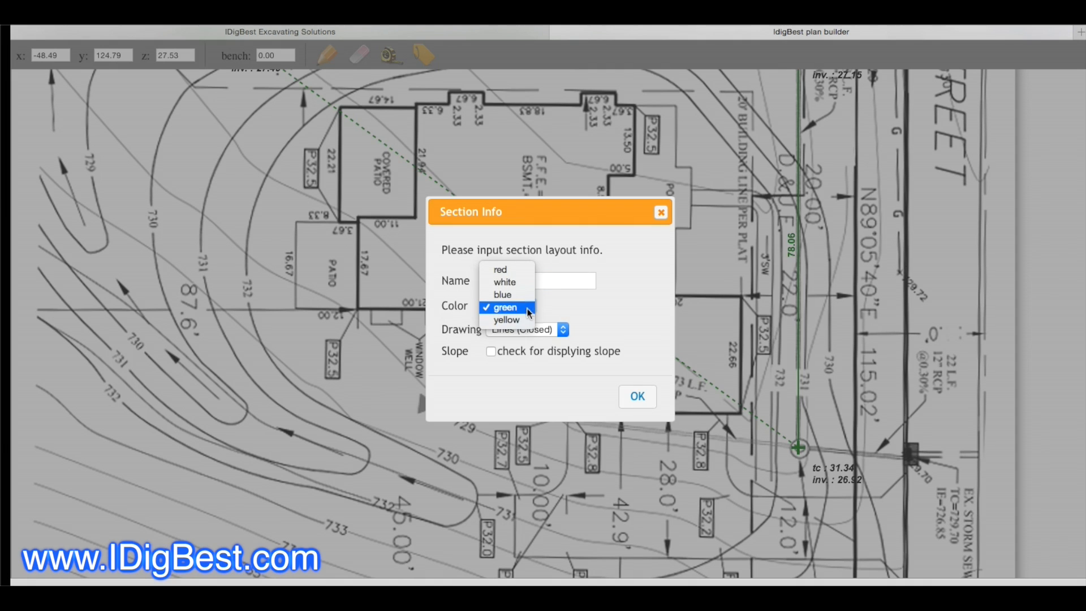
pyautogui.click(524, 295)
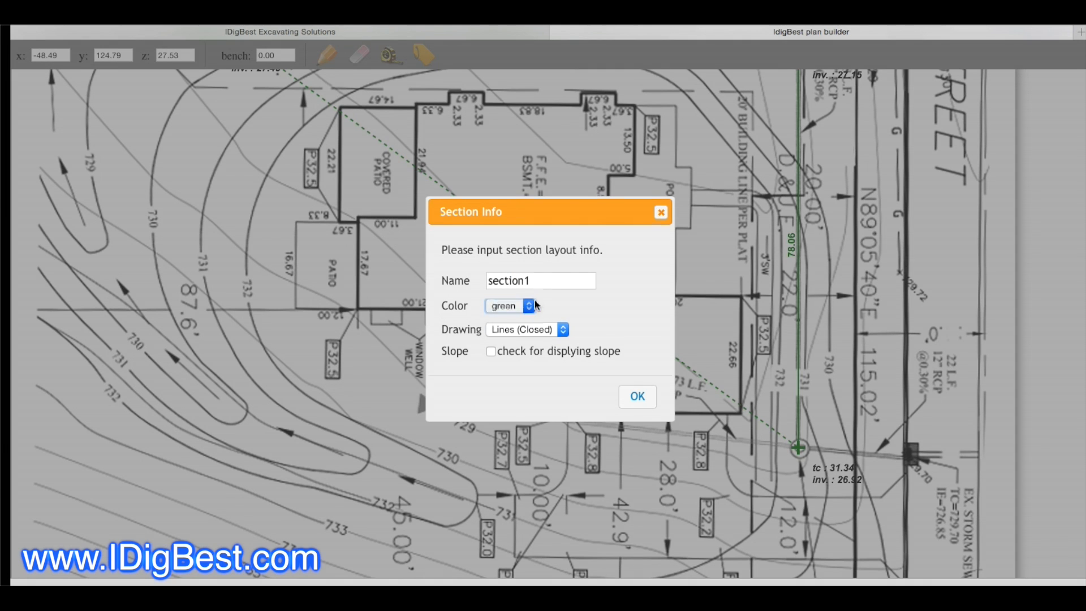
pyautogui.click(564, 330)
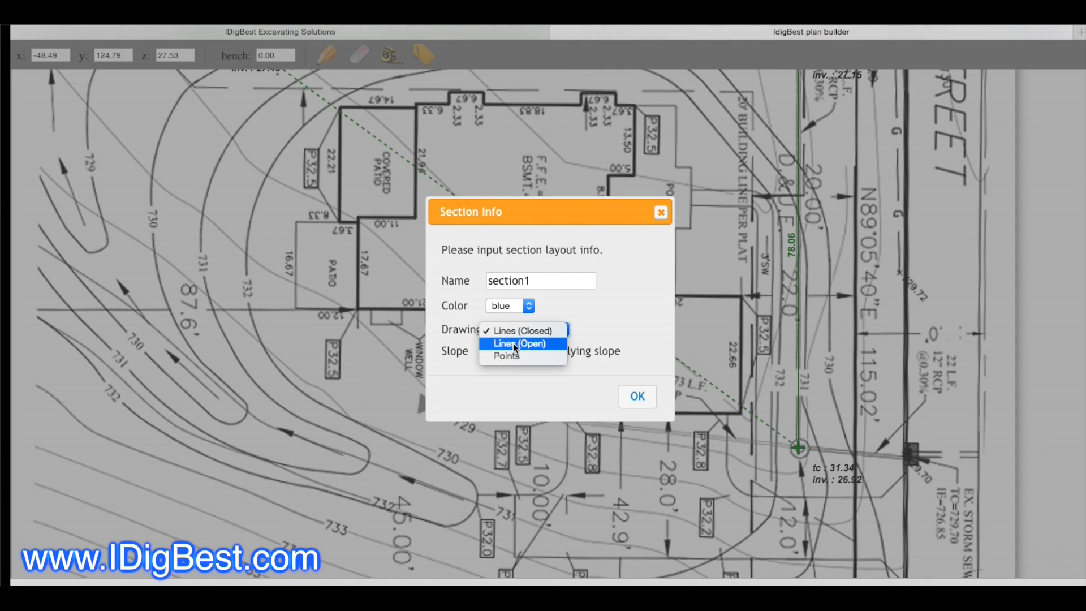
pyautogui.click(516, 344)
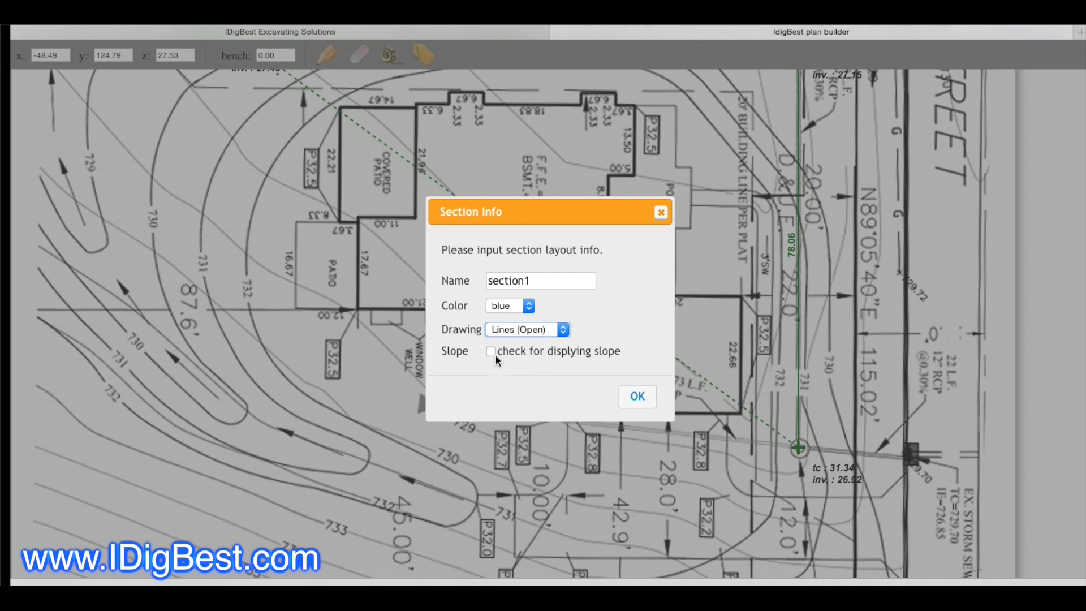
pyautogui.click(491, 352)
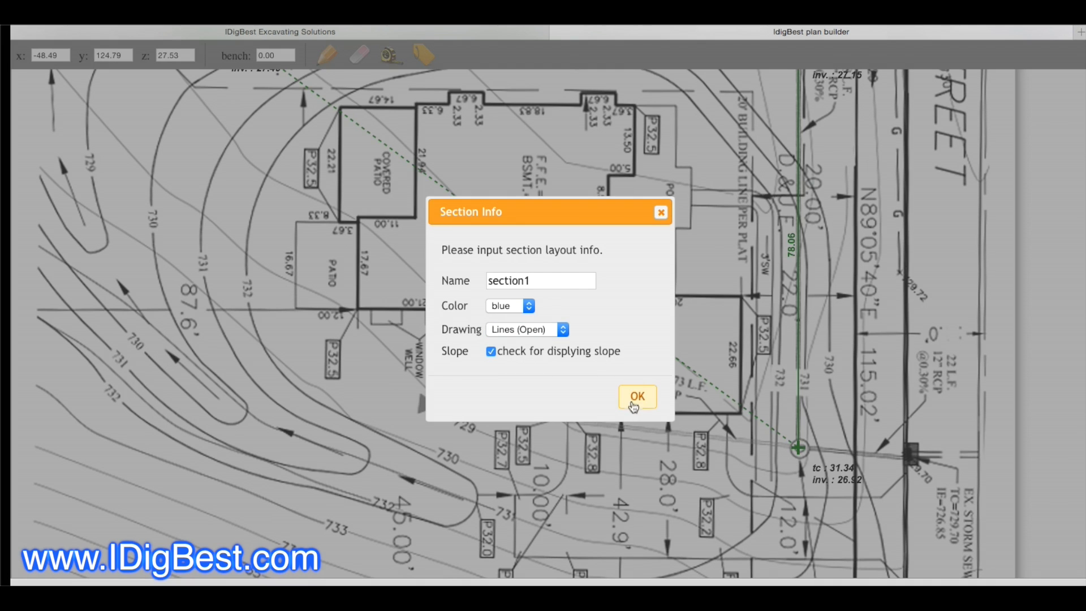
# Step: Name the section "storm line", apply it and continue with laying out another section
pyautogui.moveTo(534, 280); pyautogui.dragTo(486, 281)
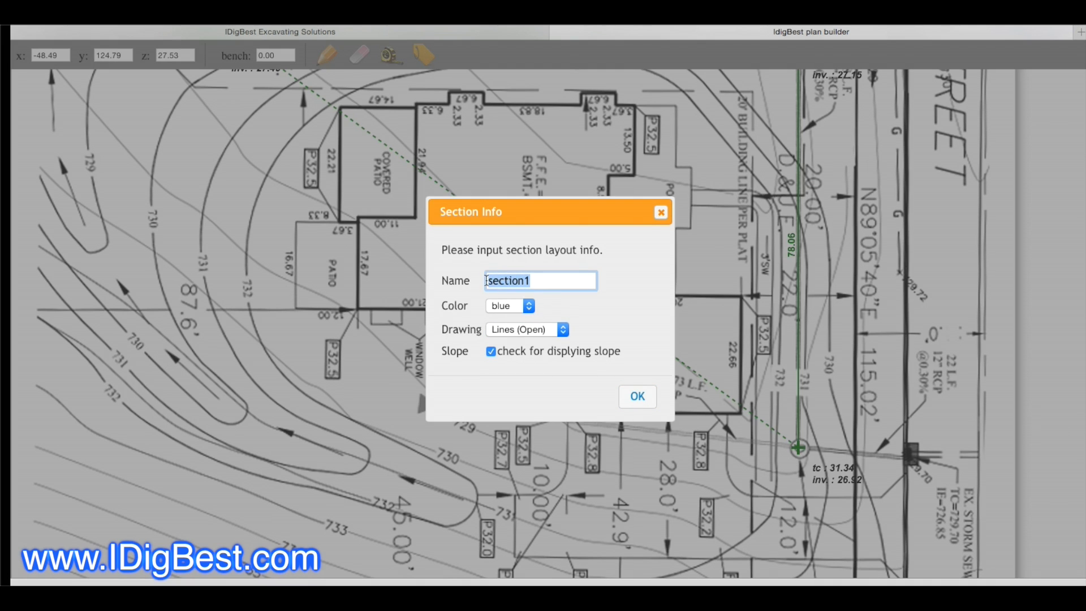
pyautogui.write('sto')
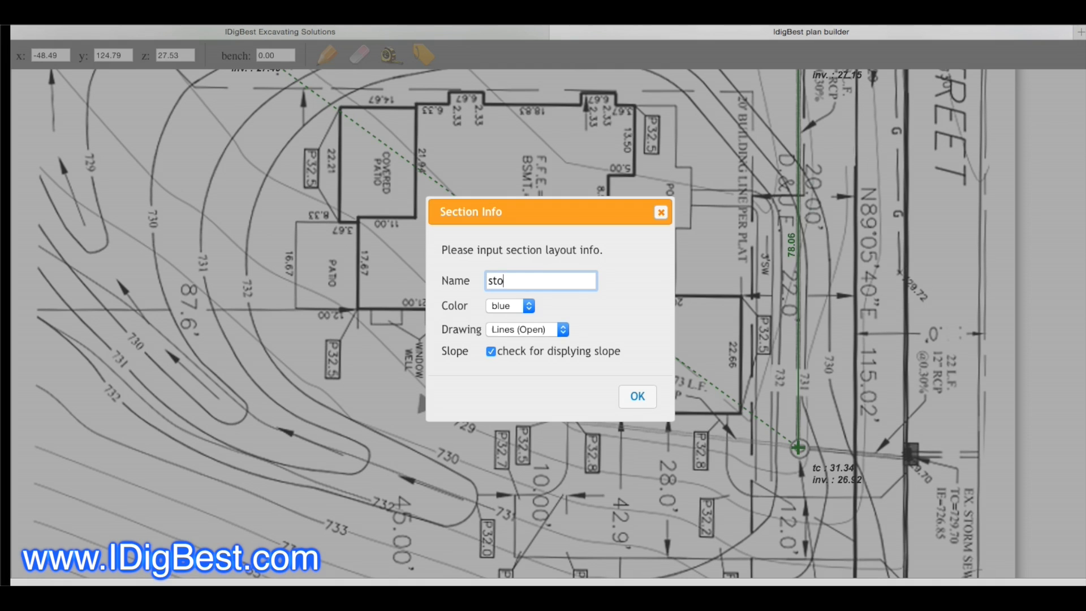
pyautogui.write('rm line')
pyautogui.click(638, 398)
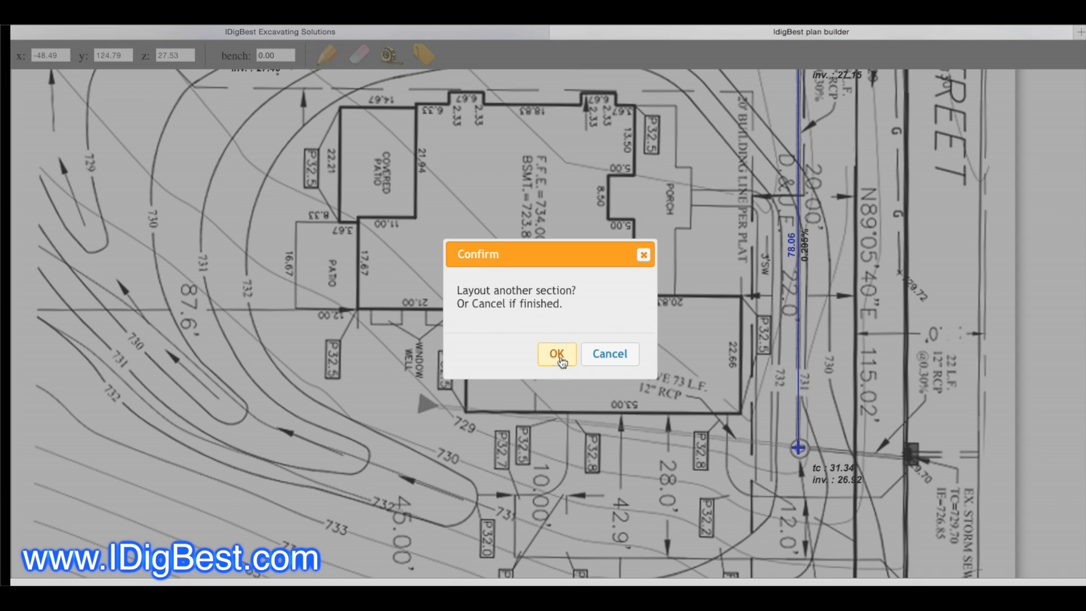
pyautogui.click(559, 355)
# Step: Examine the pipe lengths, slopes and structure labels along the whole storm line
pyautogui.scroll(1, 548, 369)
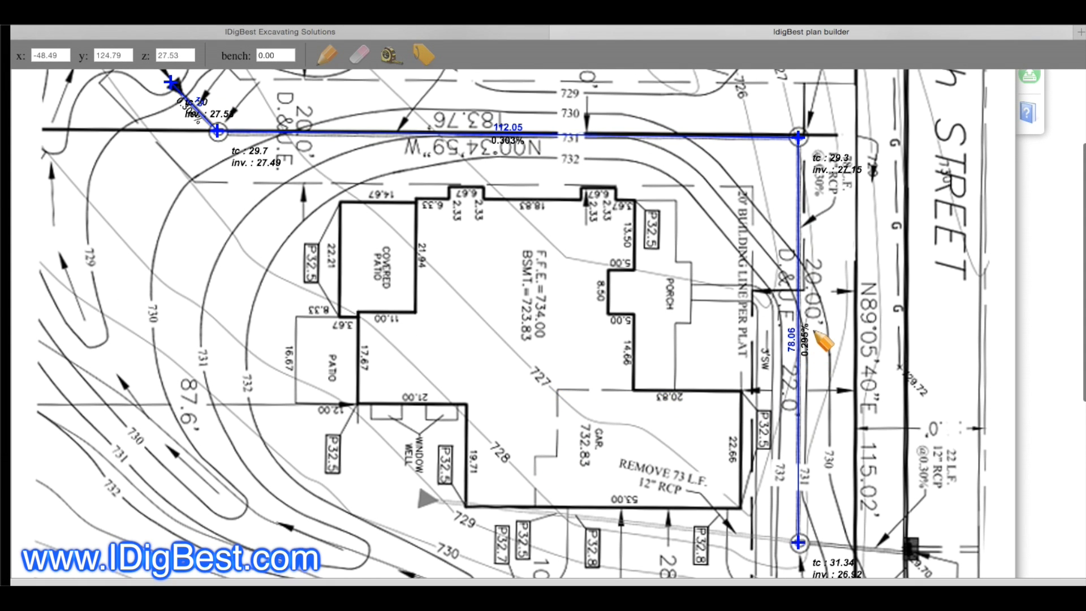
pyautogui.scroll(4, 819, 305)
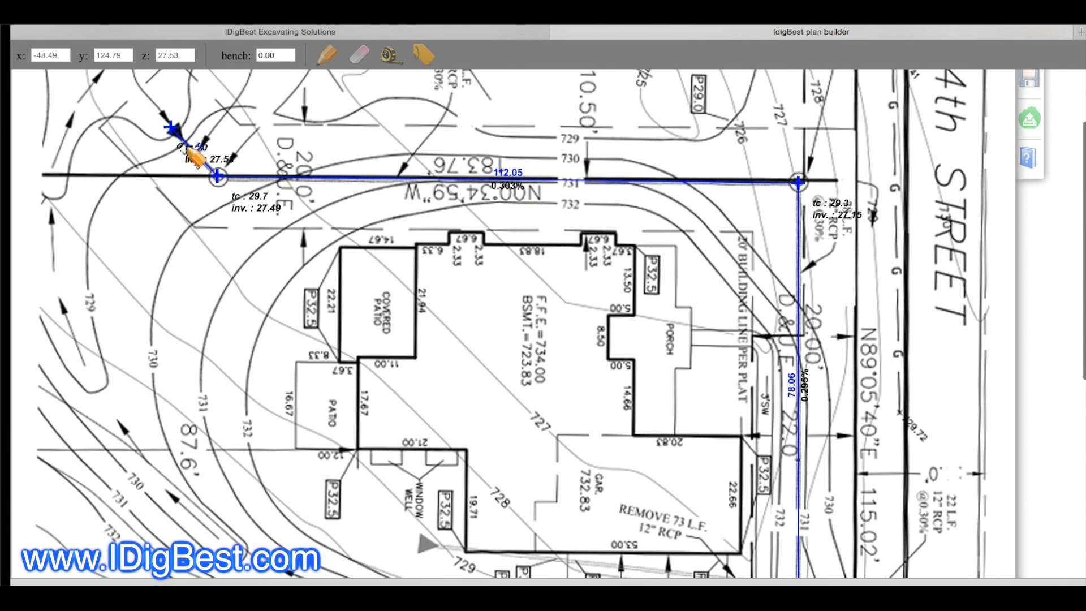
pyautogui.scroll(3, 304, 215)
pyautogui.scroll(-3, 308, 291)
pyautogui.scroll(4, 327, 243)
pyautogui.scroll(-3, 690, 364)
pyautogui.scroll(-6, 668, 365)
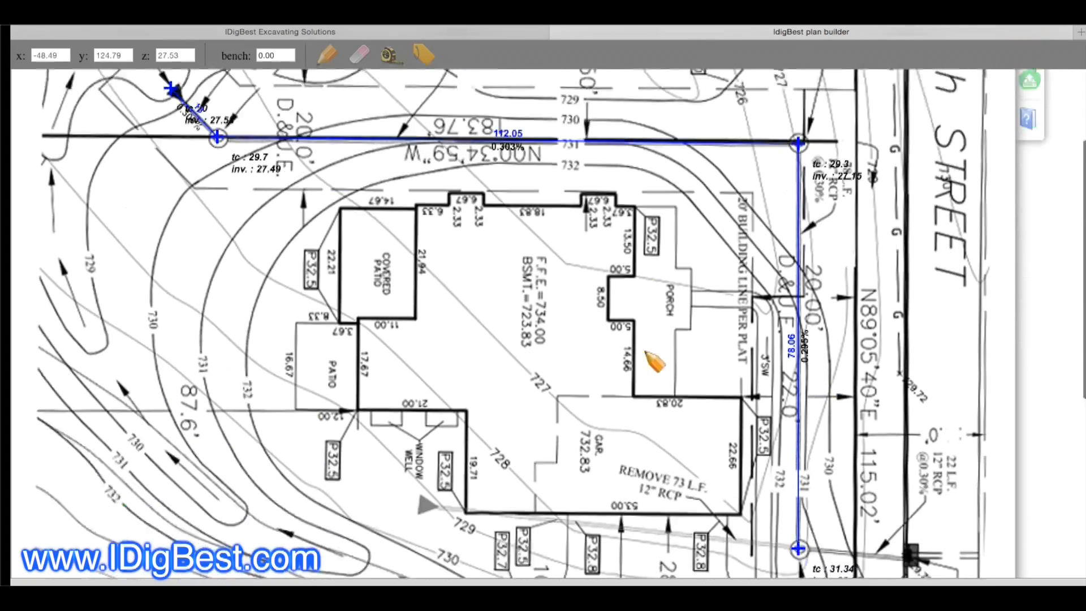
pyautogui.scroll(-5, 647, 363)
pyautogui.scroll(3, 647, 365)
pyautogui.scroll(-5, 646, 373)
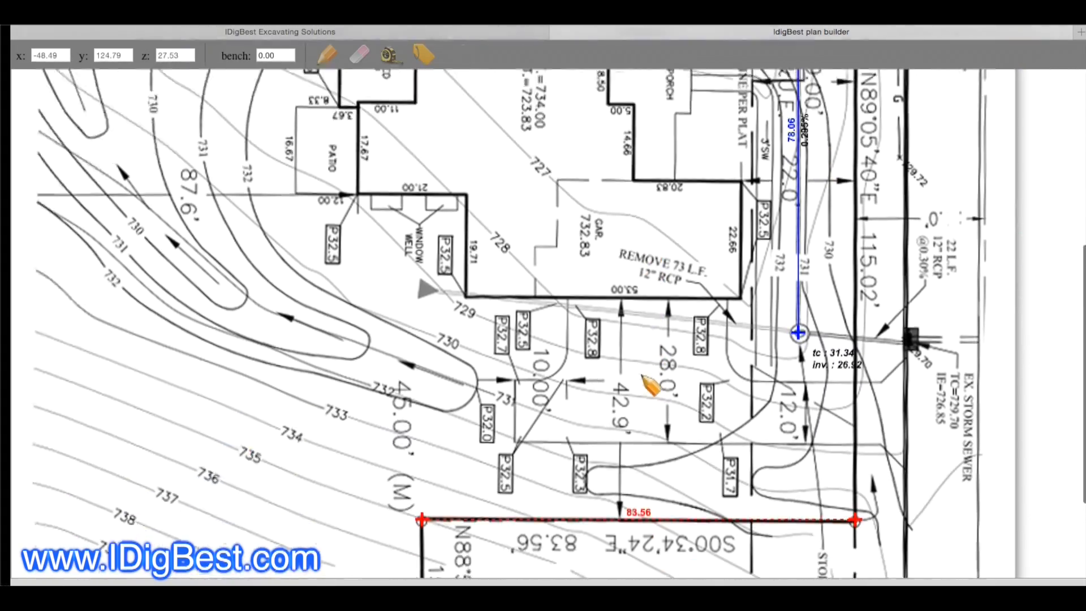
pyautogui.scroll(6, 848, 430)
pyautogui.scroll(-1, 832, 449)
pyautogui.scroll(7, 832, 449)
pyautogui.scroll(1, 583, 306)
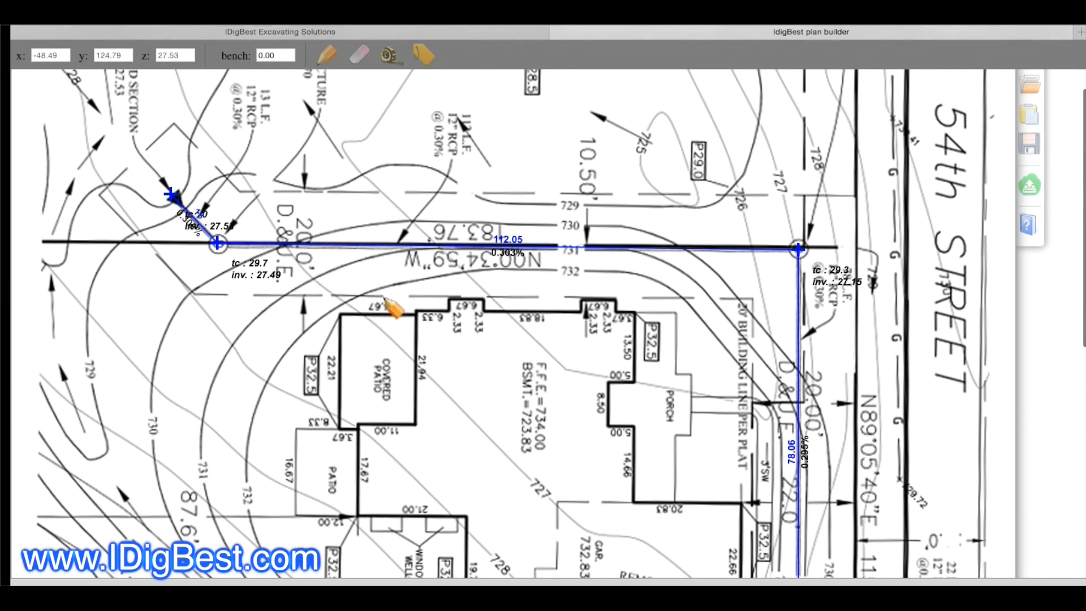
# Step: Trace the house wall from the covered patio corner to the porch-side corner, including both bump-outs about 7 ft wide
pyautogui.scroll(-3, 485, 299)
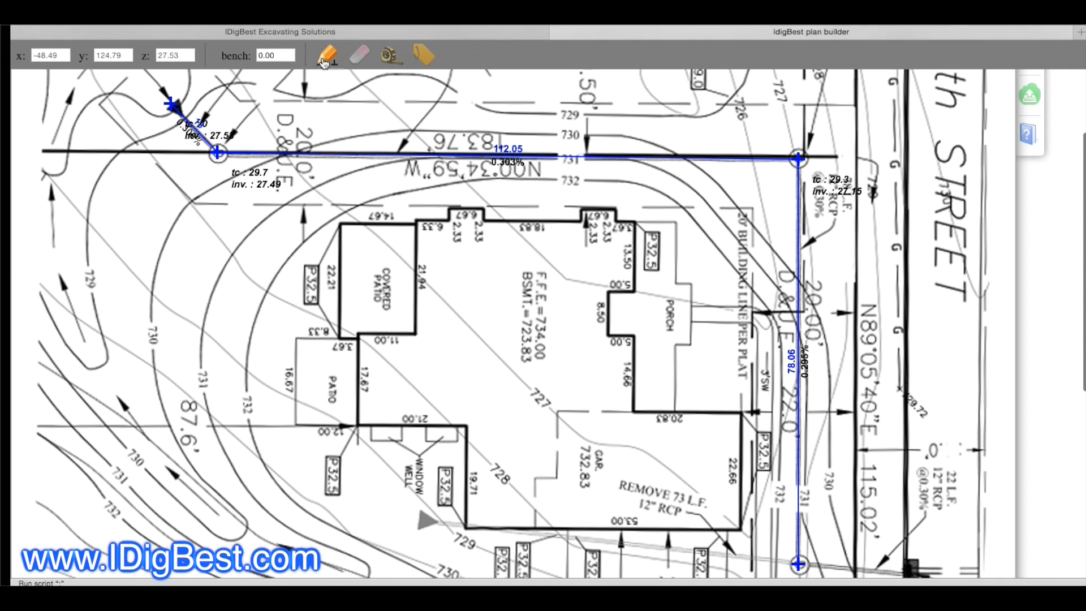
pyautogui.click(422, 221)
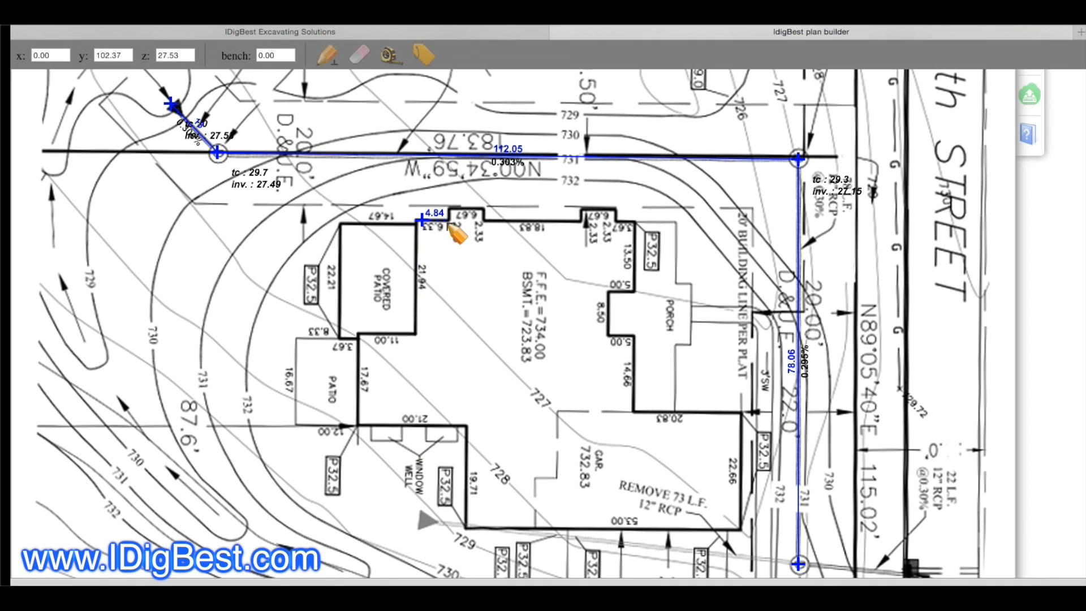
pyautogui.click(450, 207)
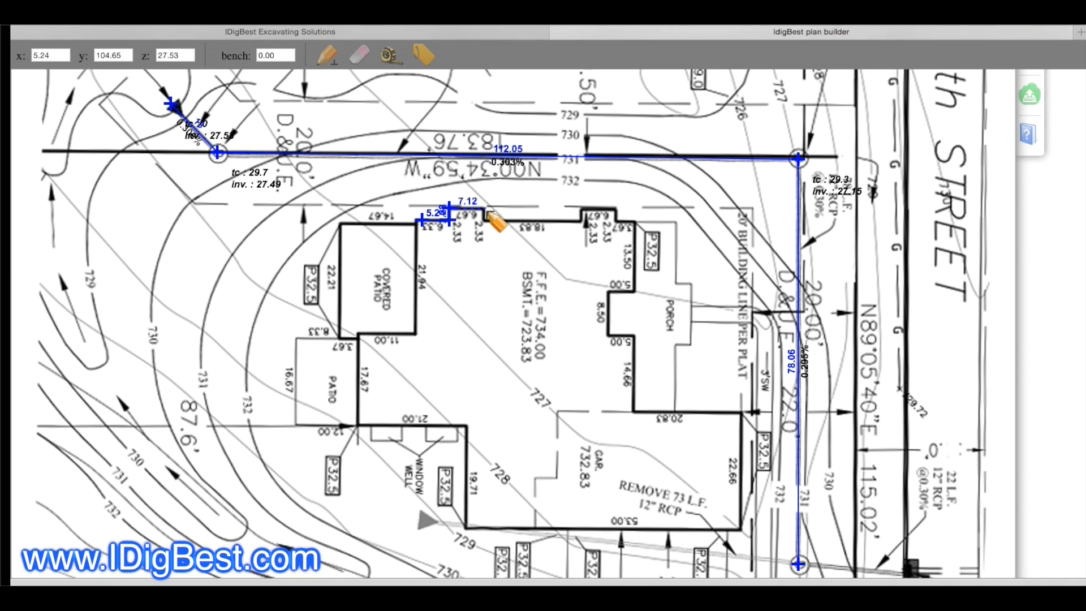
pyautogui.click(486, 222)
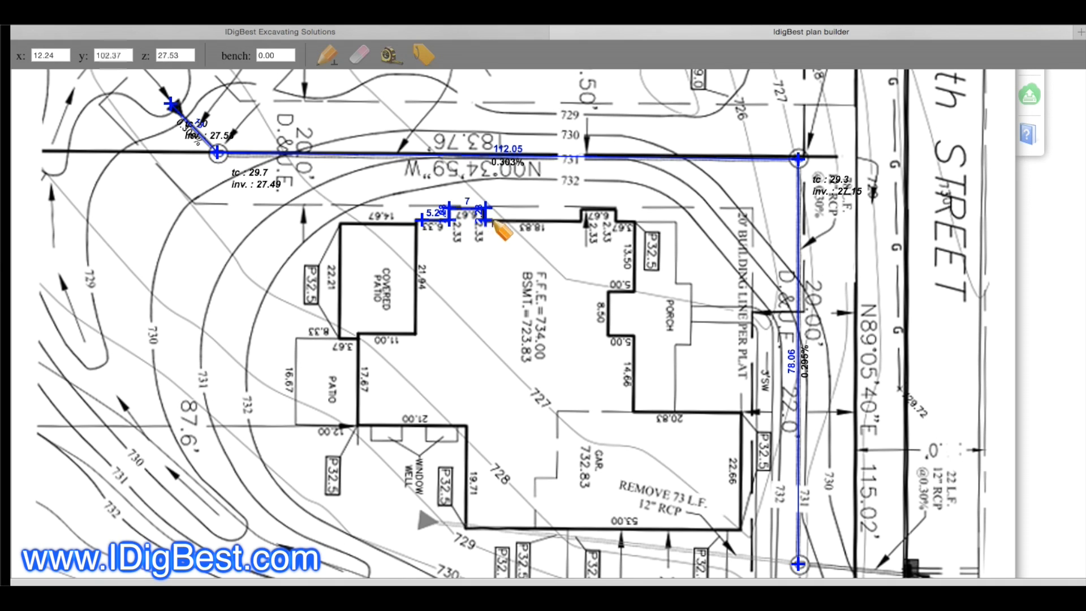
pyautogui.click(582, 208)
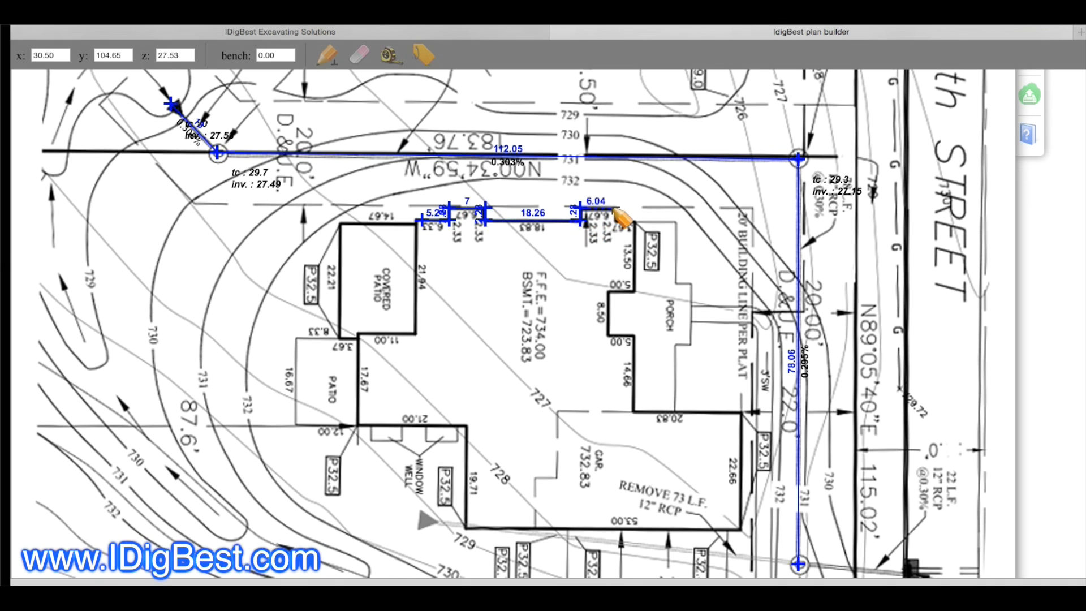
pyautogui.click(617, 221)
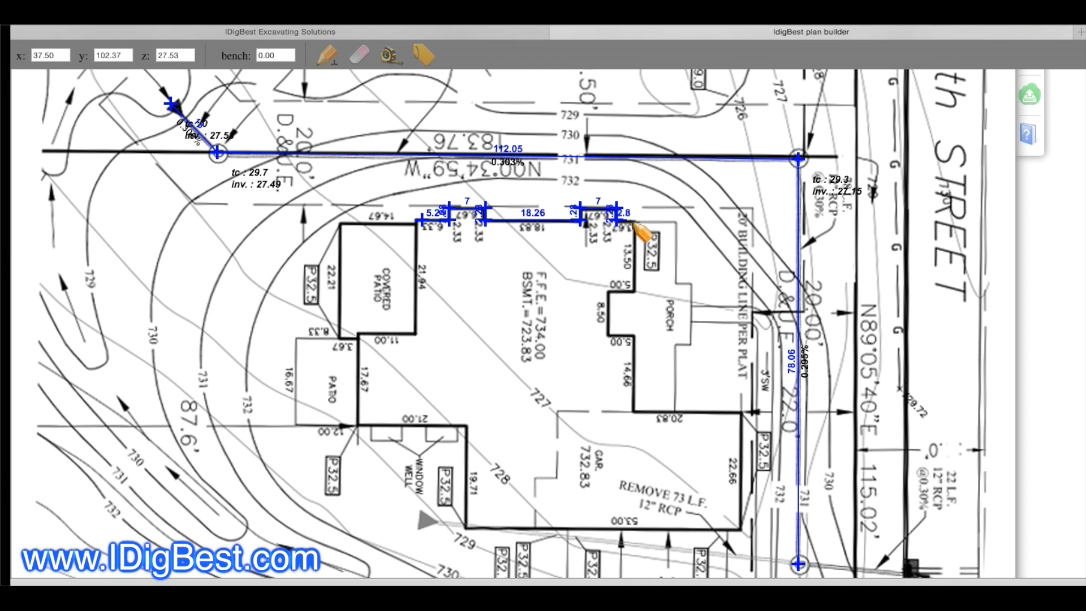
pyautogui.click(636, 221)
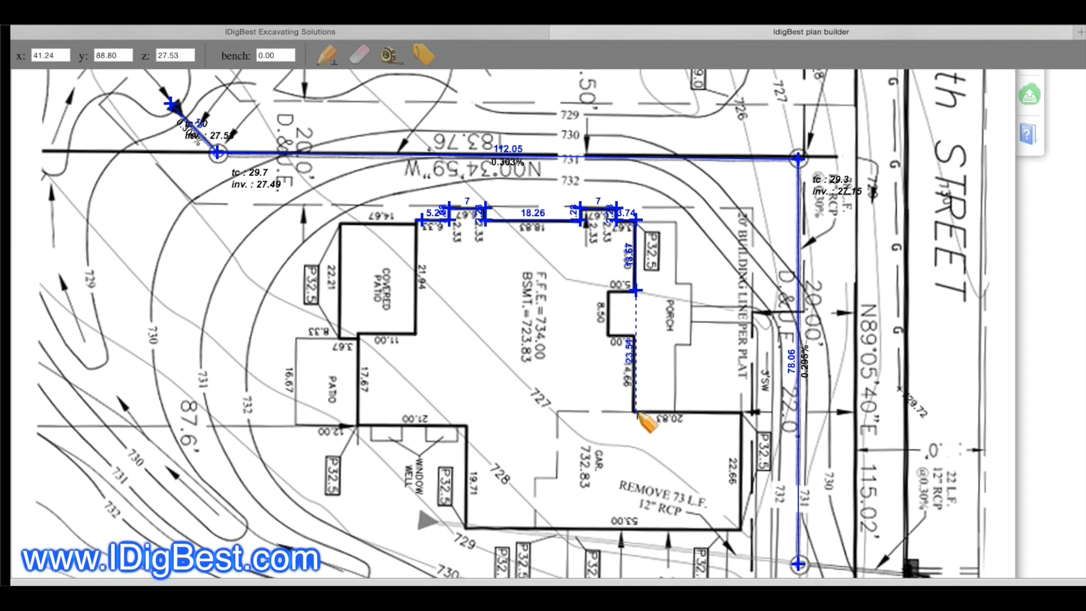
# Step: Continue the outline past the porch and along the garage's stepped inner wall, then about 13.6 ft to the house corner
pyautogui.click(559, 411)
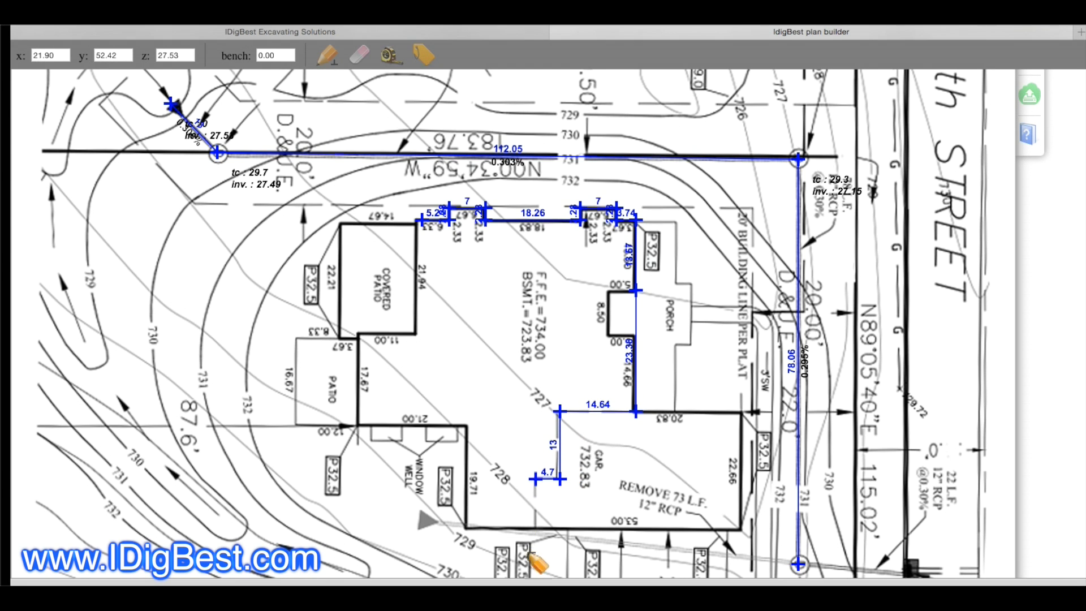
pyautogui.click(535, 528)
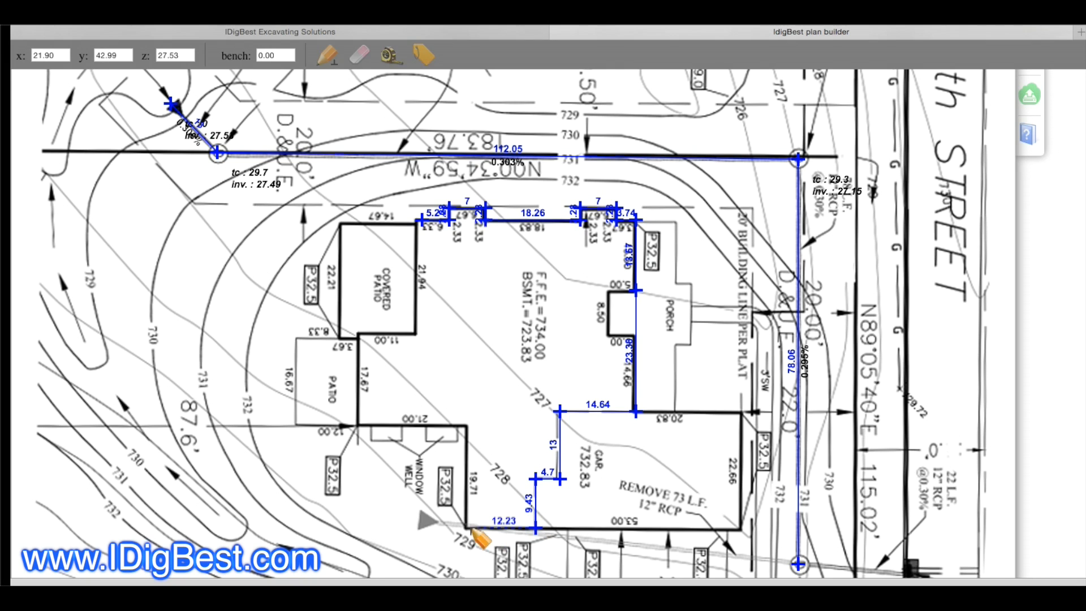
pyautogui.click(466, 528)
# Step: Trace the house walls past the window wells, patio and covered patio, and end the outline at its starting point
pyautogui.click(466, 425)
pyautogui.click(358, 425)
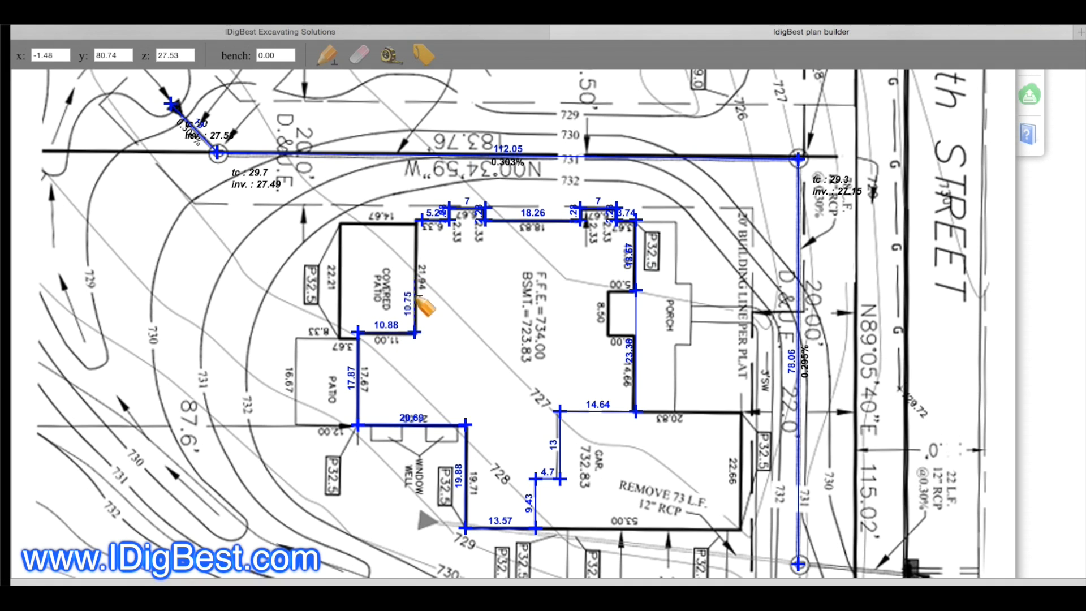
pyautogui.click(417, 224)
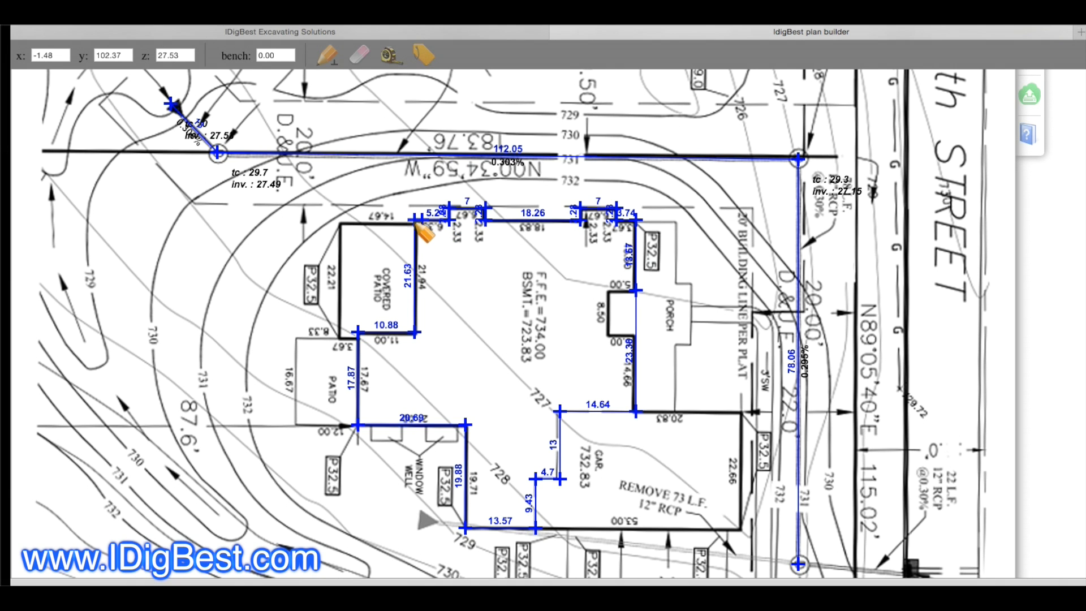
pyautogui.click(424, 219)
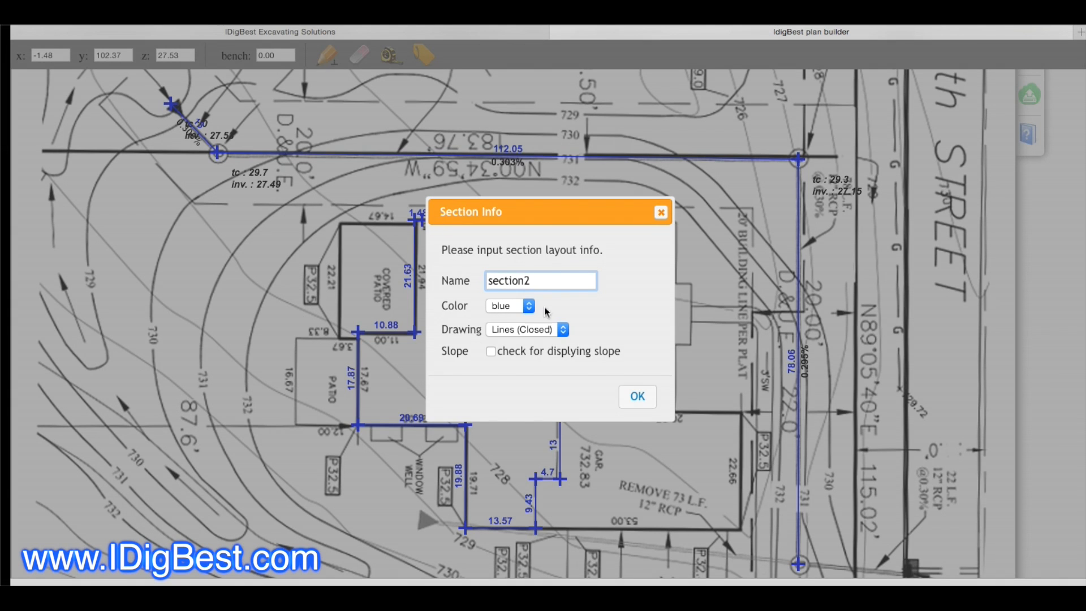
# Step: Name the house outline section, color it red, apply it and continue with another section
pyautogui.write('basement')
pyautogui.click(530, 306)
pyautogui.click(501, 281)
pyautogui.click(638, 397)
pyautogui.click(559, 359)
# Step: Trace the garage's three outer walls from beside the porch around to the inner garage wall and end the outline
pyautogui.scroll(2, 527, 355)
pyautogui.scroll(-2, 527, 356)
pyautogui.scroll(2, 543, 354)
pyautogui.scroll(-3, 594, 354)
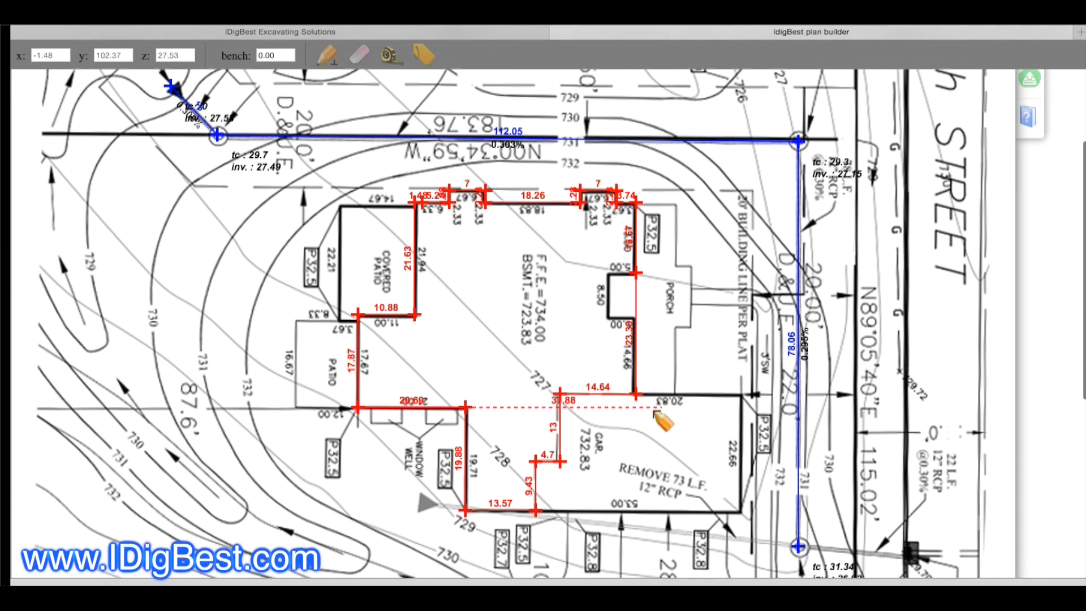
pyautogui.click(655, 395)
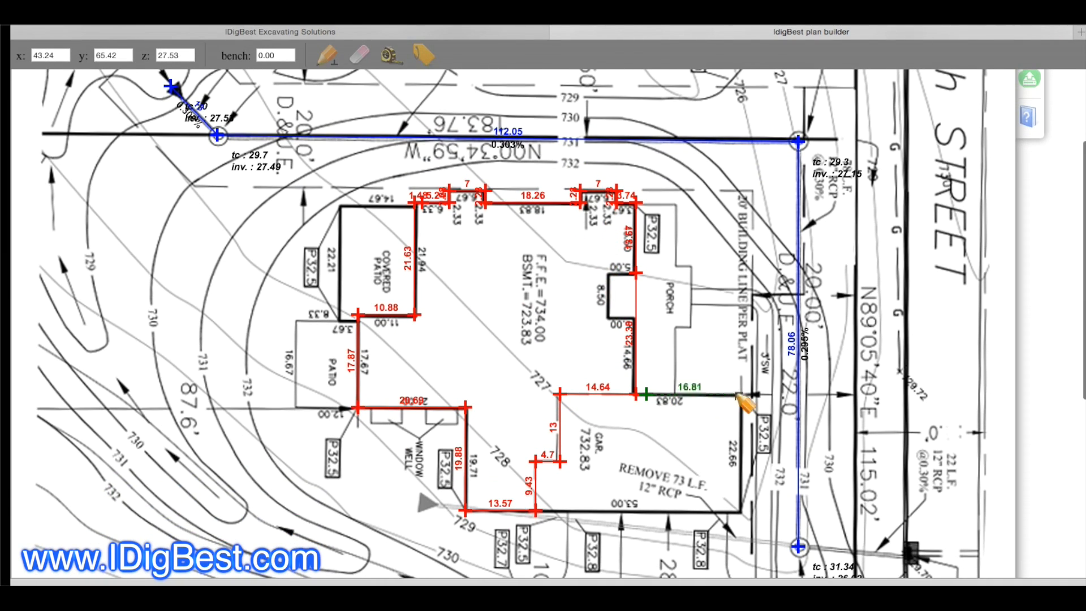
pyautogui.click(743, 396)
pyautogui.click(741, 512)
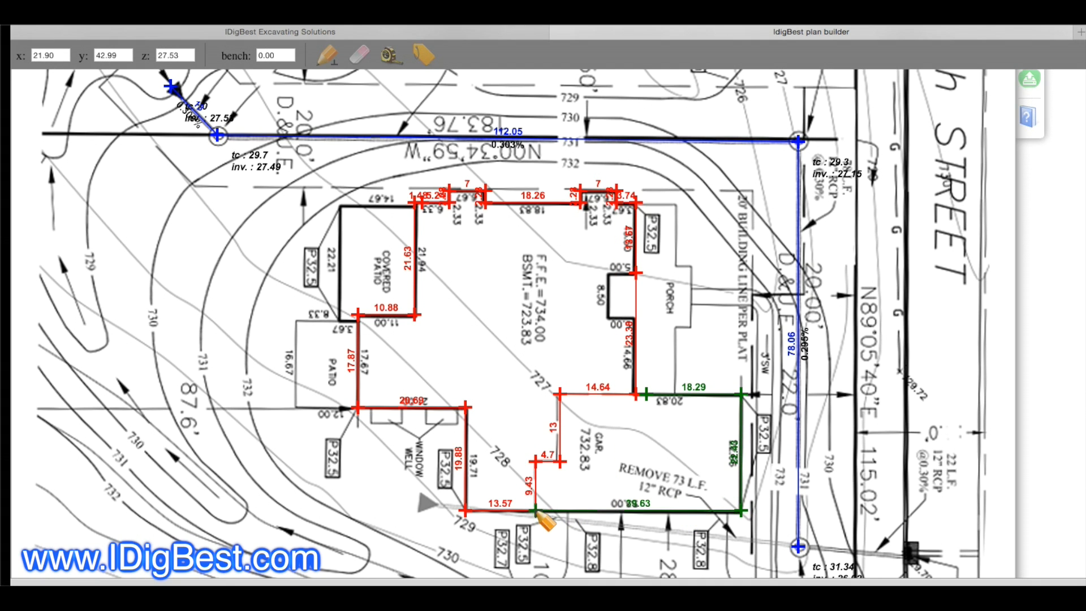
pyautogui.click(647, 395)
# Step: Set the garage section's drawing type to Lines (Open), apply it and finish laying out sections
pyautogui.click(560, 332)
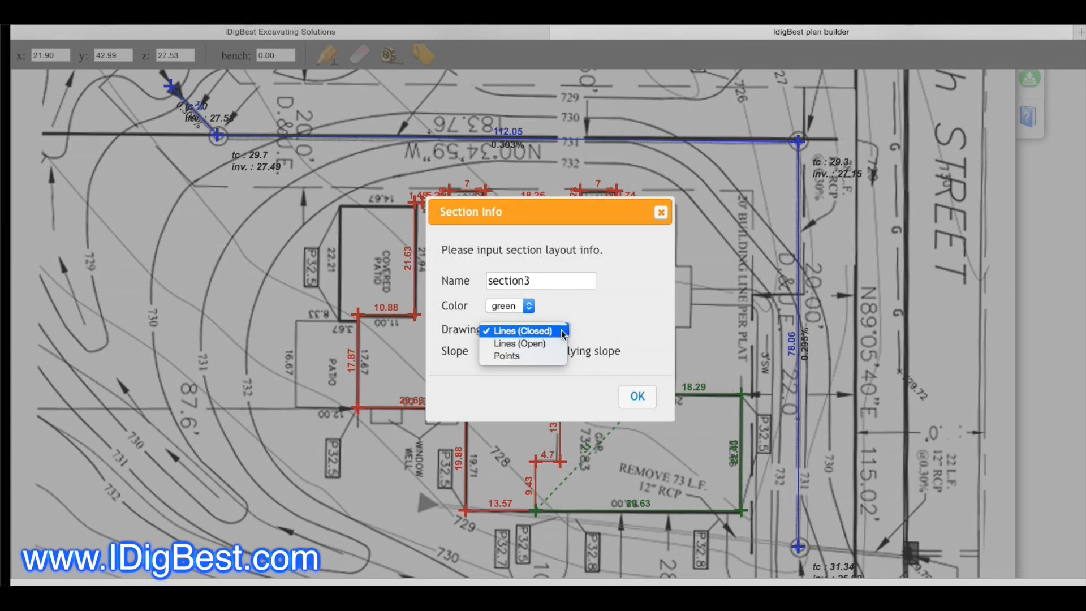
pyautogui.click(526, 346)
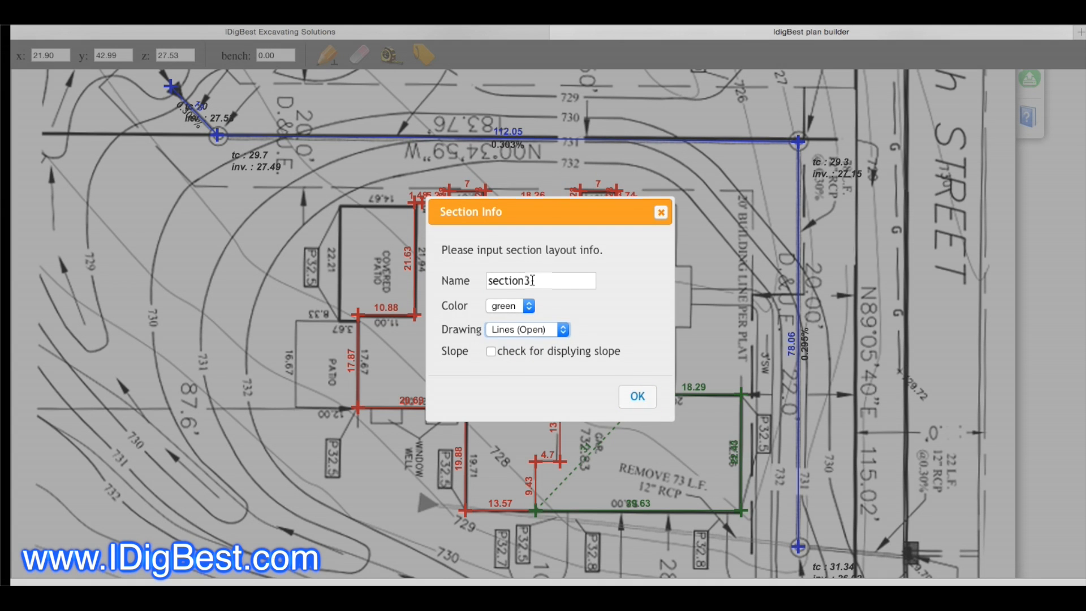
pyautogui.click(638, 398)
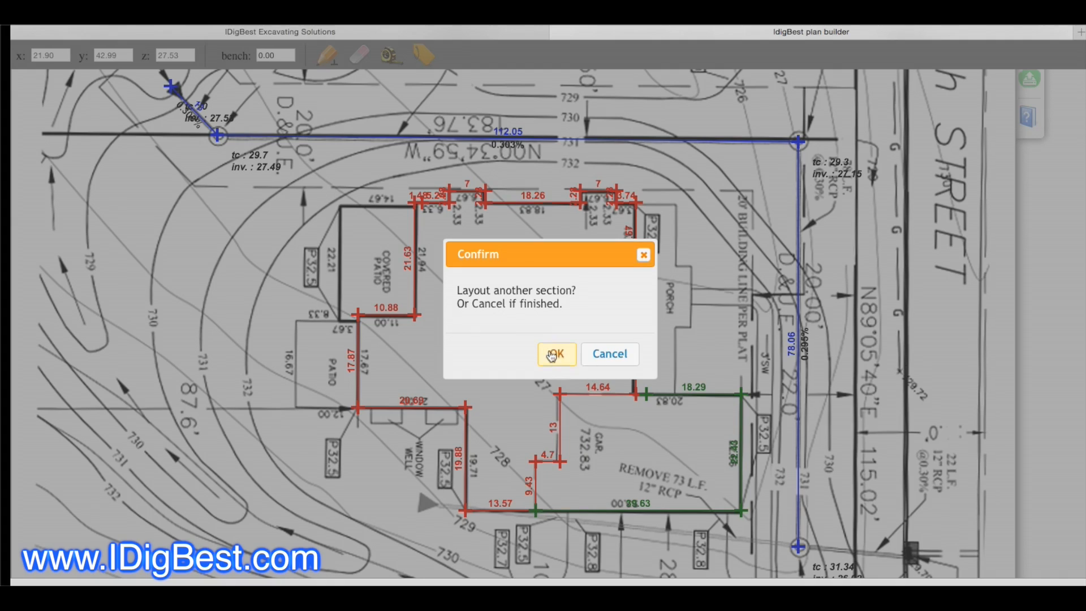
pyautogui.click(609, 355)
# Step: Review the finished storm line, house and garage sections across the site plan
pyautogui.scroll(4, 628, 419)
pyautogui.scroll(-5, 628, 420)
pyautogui.scroll(-2, 631, 418)
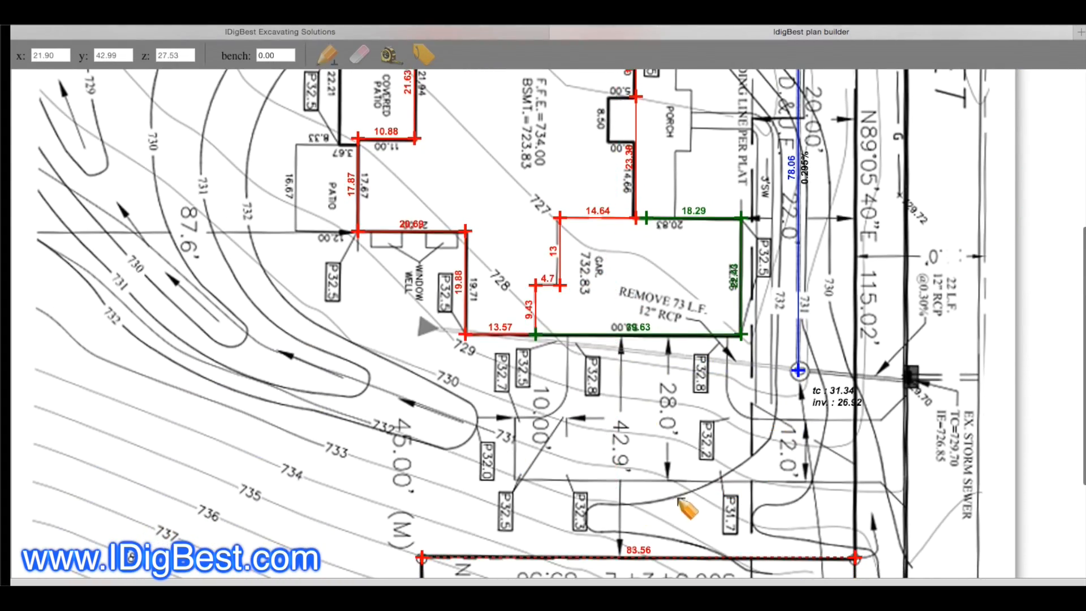
pyautogui.scroll(-3, 633, 492)
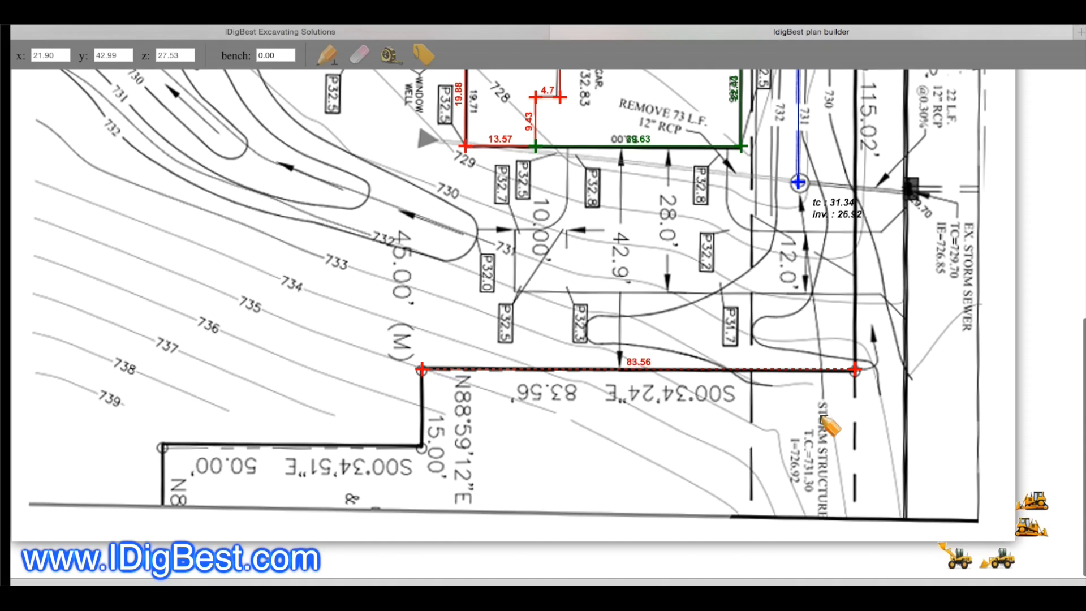
pyautogui.scroll(9, 835, 444)
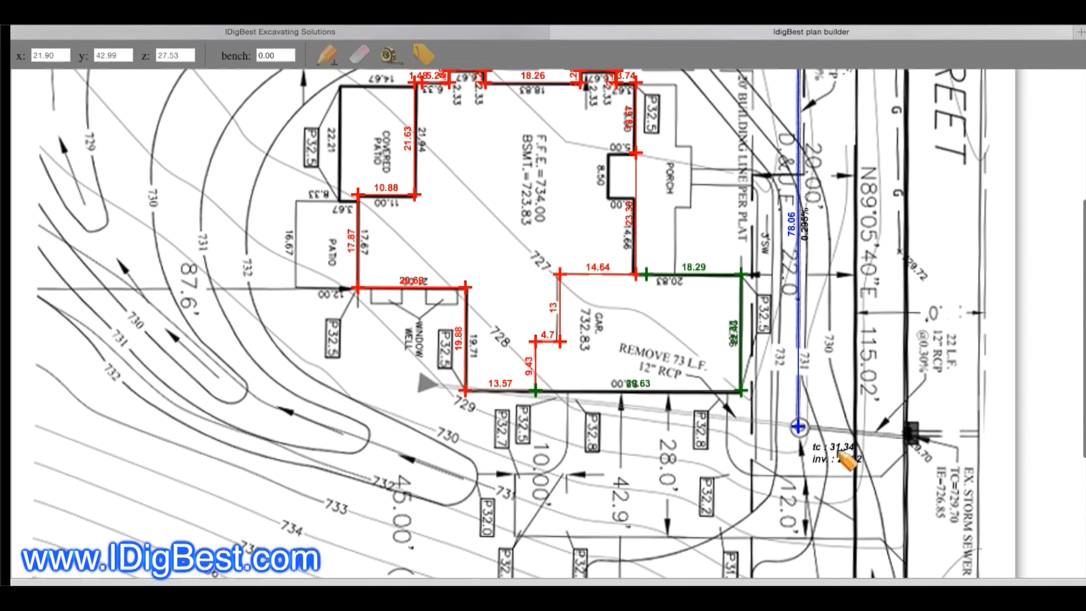
pyautogui.scroll(1, 847, 465)
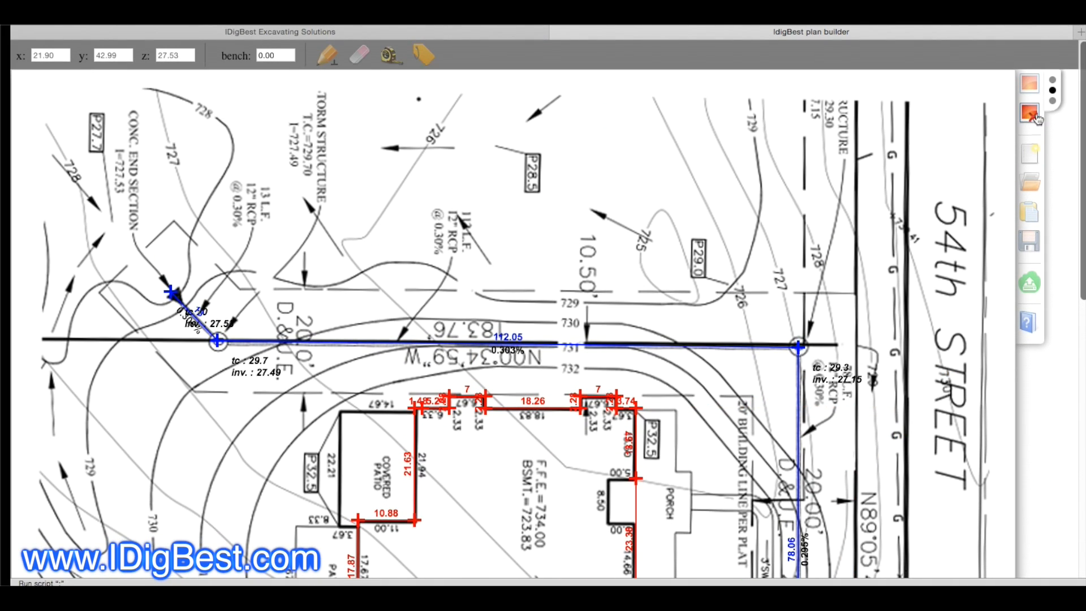
# Step: Remove the site plan background image and lengthen the drawing canvas downward
pyautogui.click(1033, 118)
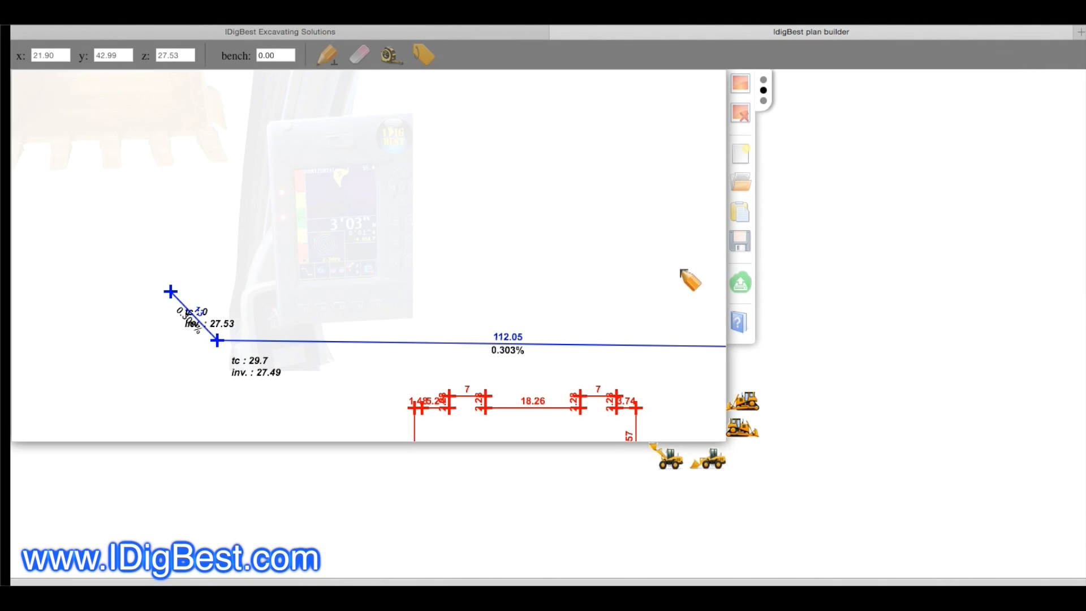
pyautogui.click(719, 465)
pyautogui.click(719, 527)
pyautogui.scroll(-1, 728, 516)
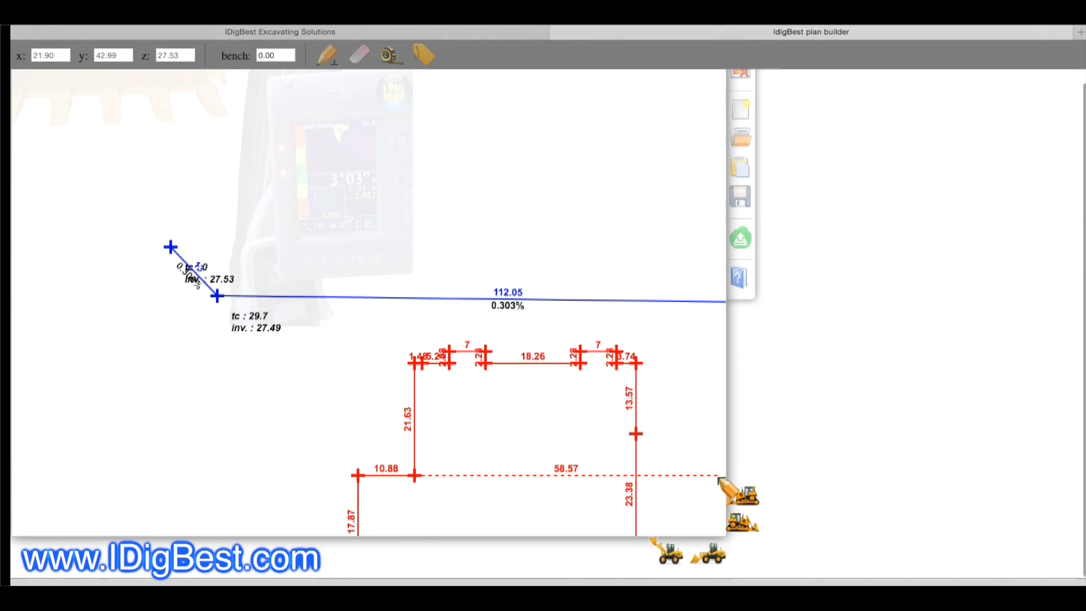
# Step: Widen the drawing canvas to the right until the storm line's corner structure and its elevations fit
pyautogui.click(744, 529)
pyautogui.click(813, 530)
pyautogui.click(887, 531)
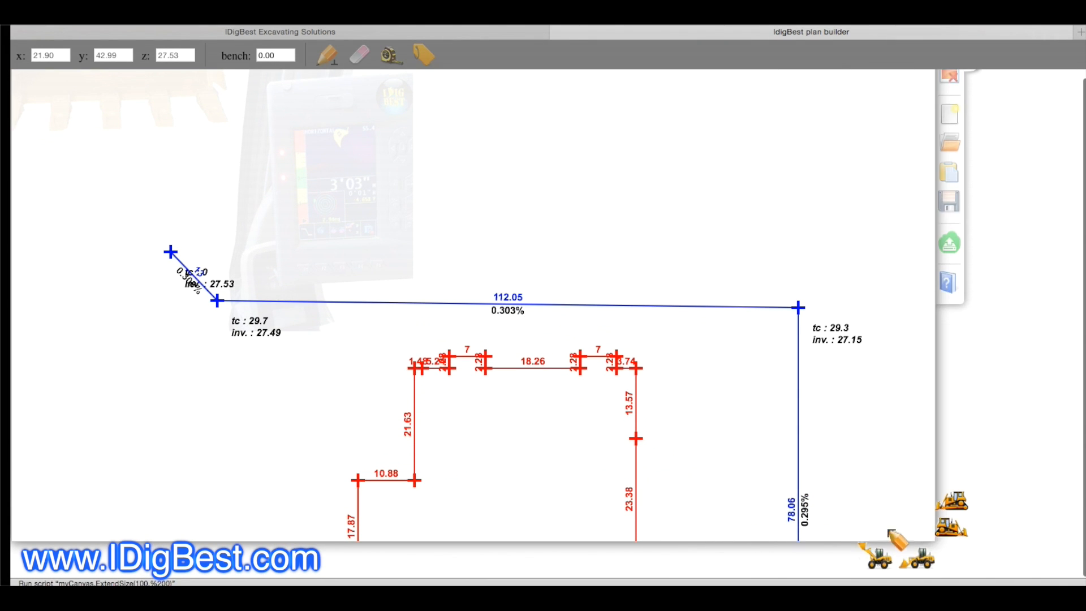
pyautogui.click(951, 529)
pyautogui.click(1021, 533)
# Step: Extend the drawing canvas downward until the house, the garage and the storm line's lowest structure all fit
pyautogui.click(1066, 573)
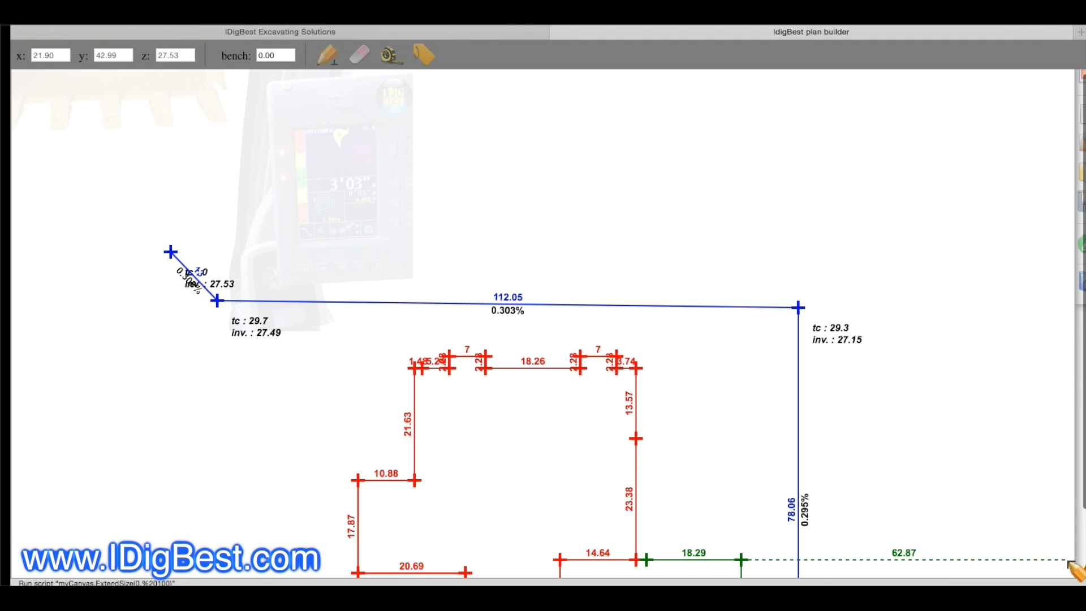
pyautogui.scroll(-2, 1063, 543)
pyautogui.click(1072, 567)
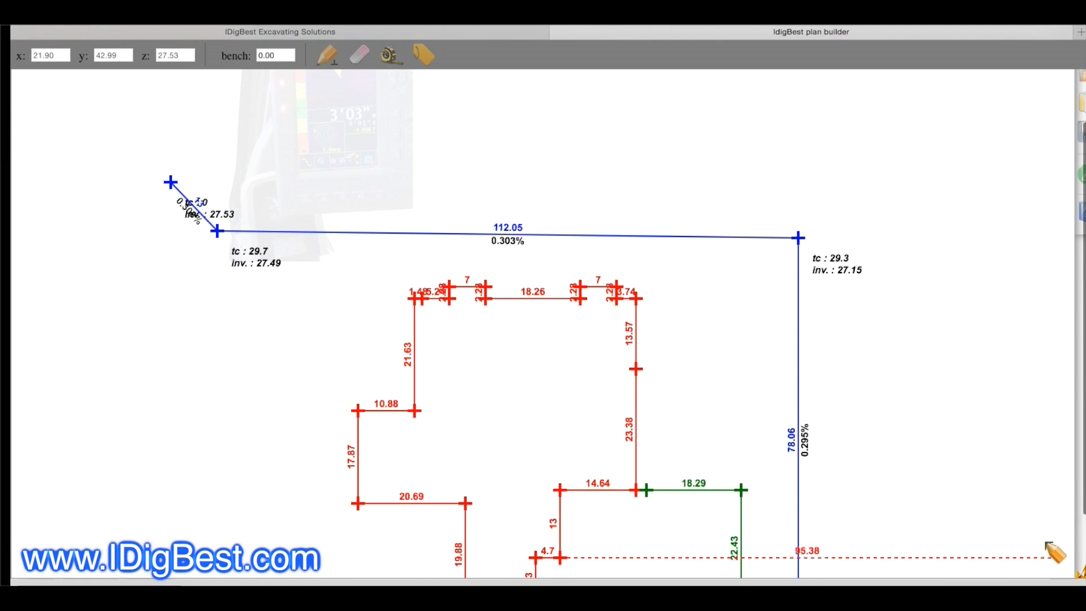
pyautogui.scroll(-2, 1050, 548)
pyautogui.click(1062, 559)
pyautogui.scroll(-2, 1038, 527)
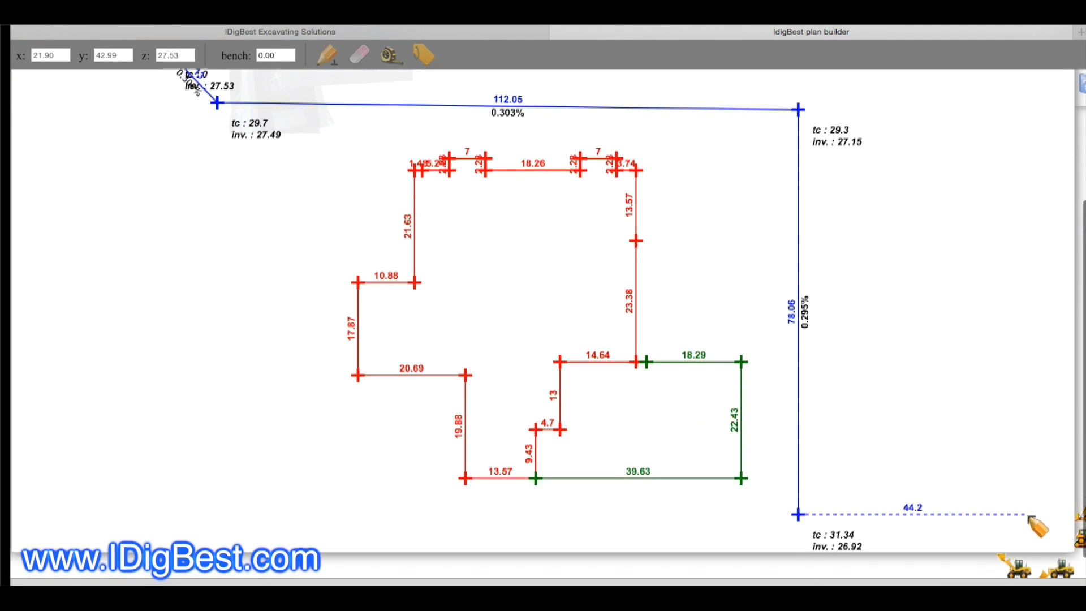
pyautogui.click(1067, 558)
pyautogui.scroll(-2, 1064, 554)
pyautogui.scroll(-2, 1036, 539)
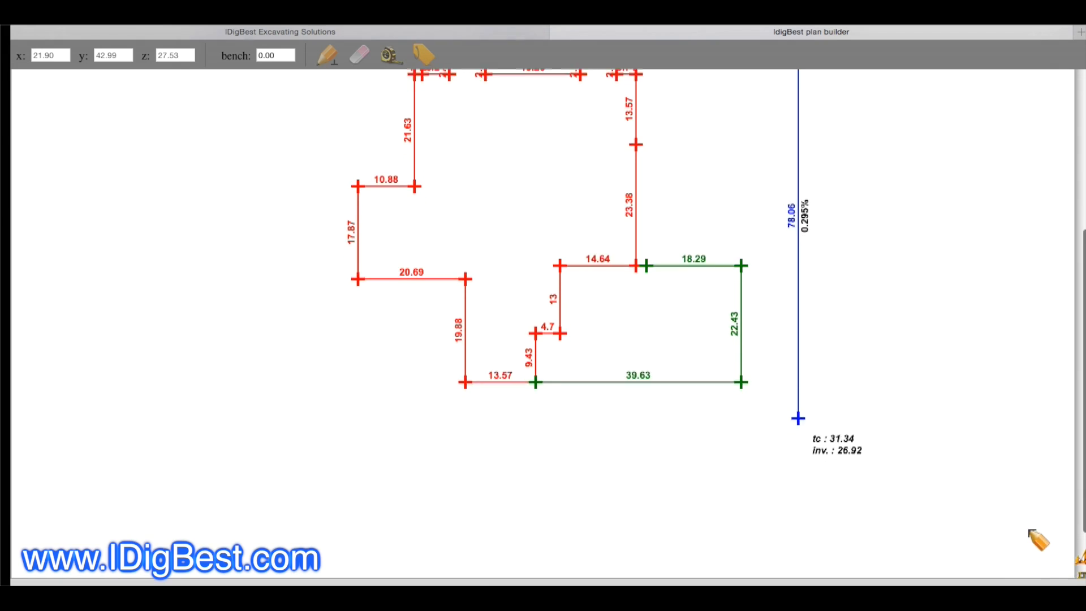
pyautogui.click(1053, 563)
pyautogui.scroll(-2, 1007, 526)
# Step: Examine the storm line, house and garage without the background, including the guide distances between their corner points
pyautogui.scroll(10, 720, 413)
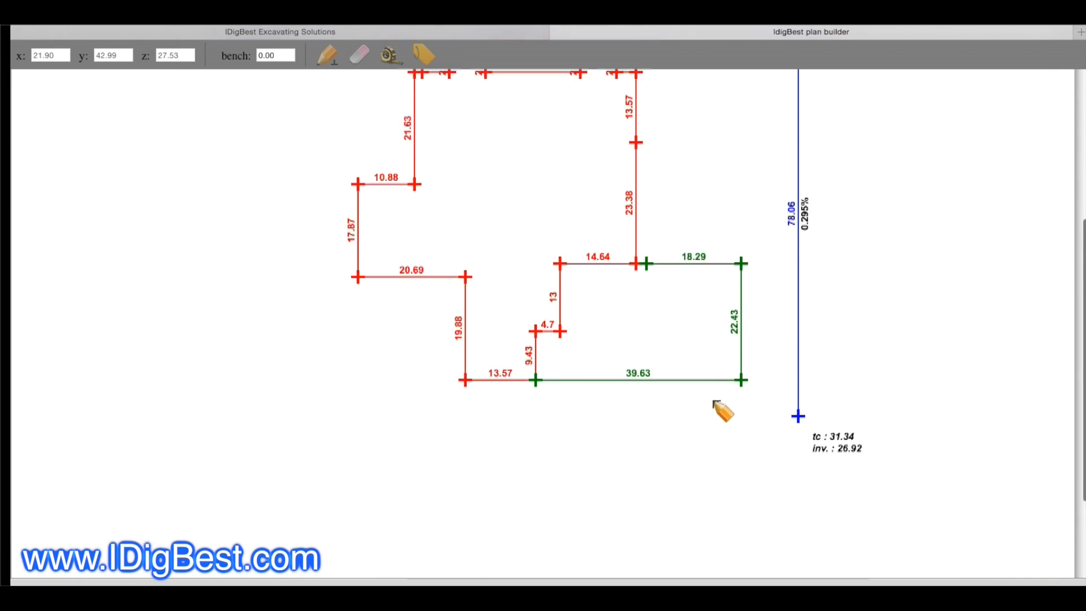
pyautogui.scroll(-3, 509, 390)
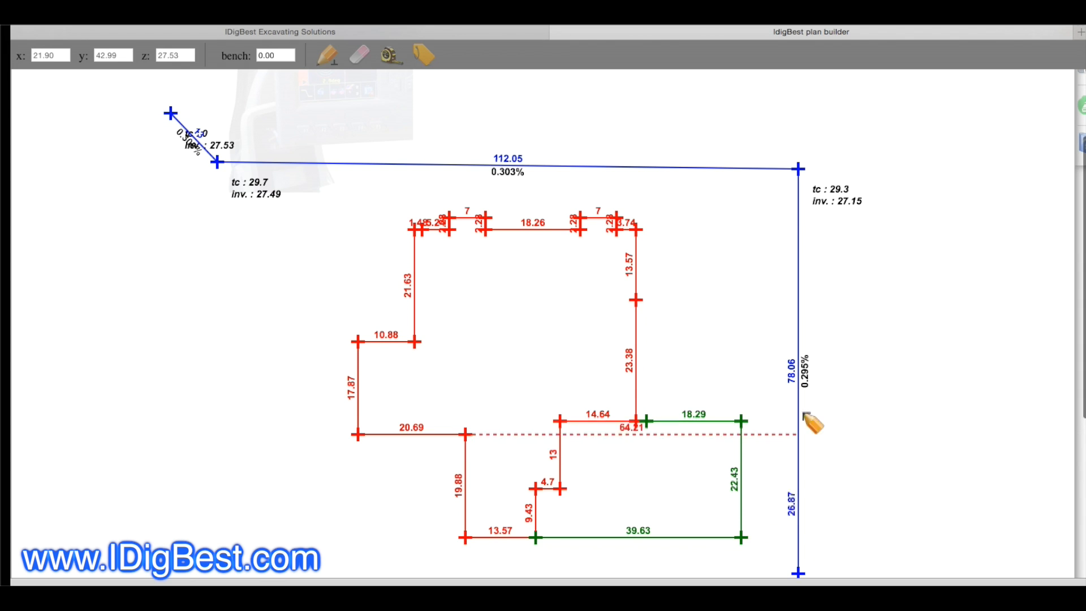
pyautogui.scroll(-3, 820, 383)
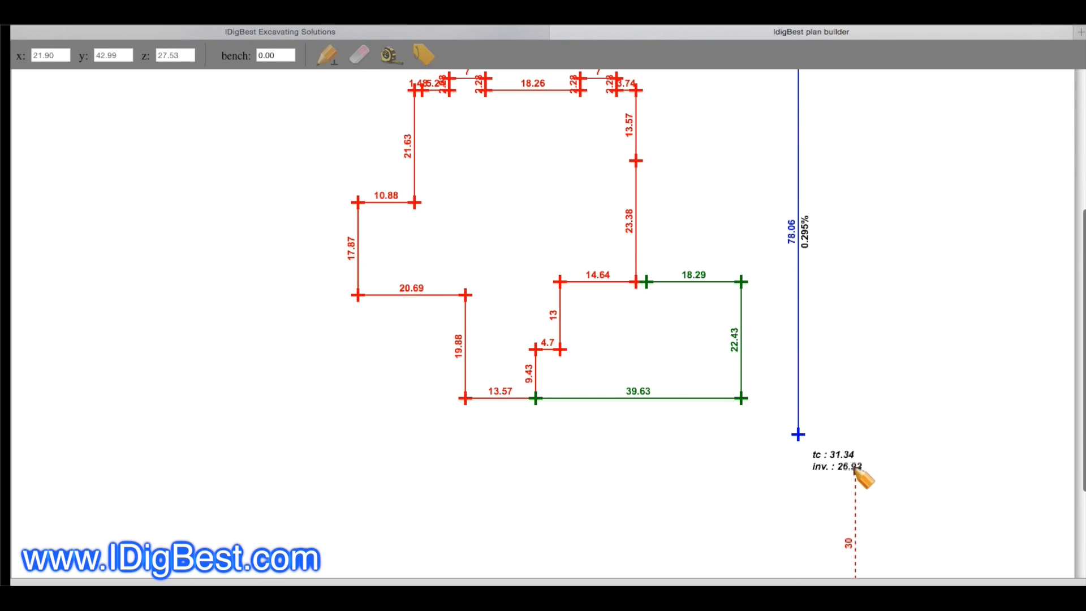
pyautogui.scroll(3, 852, 478)
pyautogui.scroll(3, 752, 359)
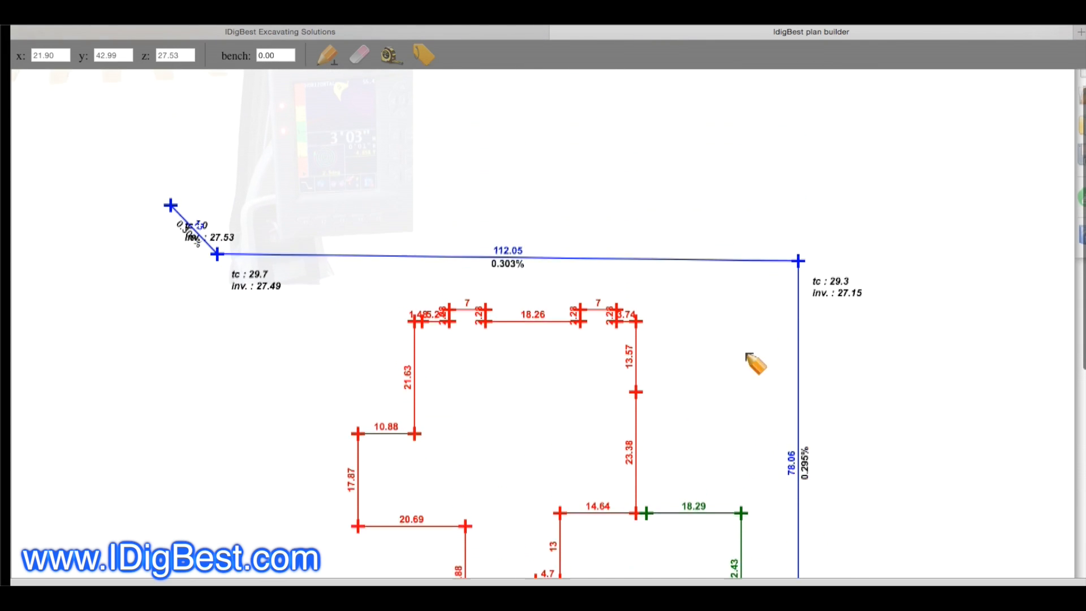
pyautogui.click(170, 230)
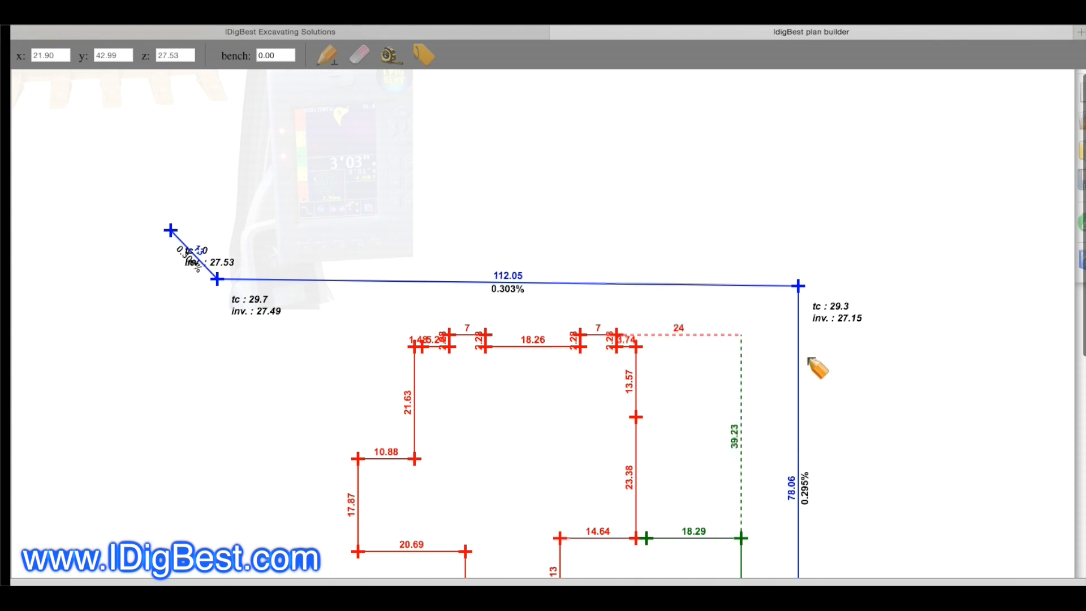
pyautogui.scroll(-3, 832, 350)
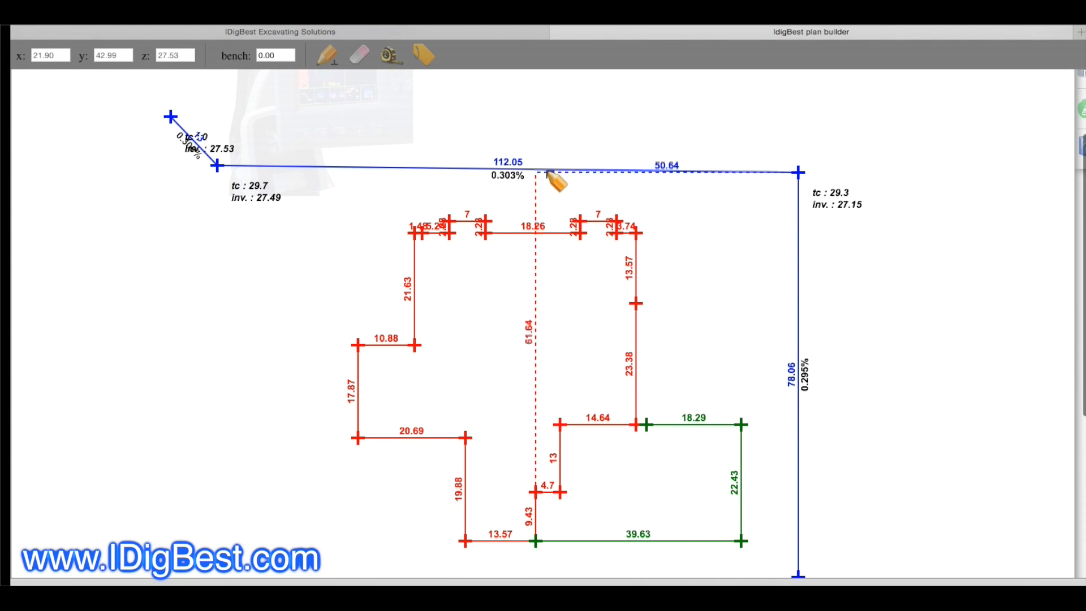
pyautogui.scroll(-2, 636, 214)
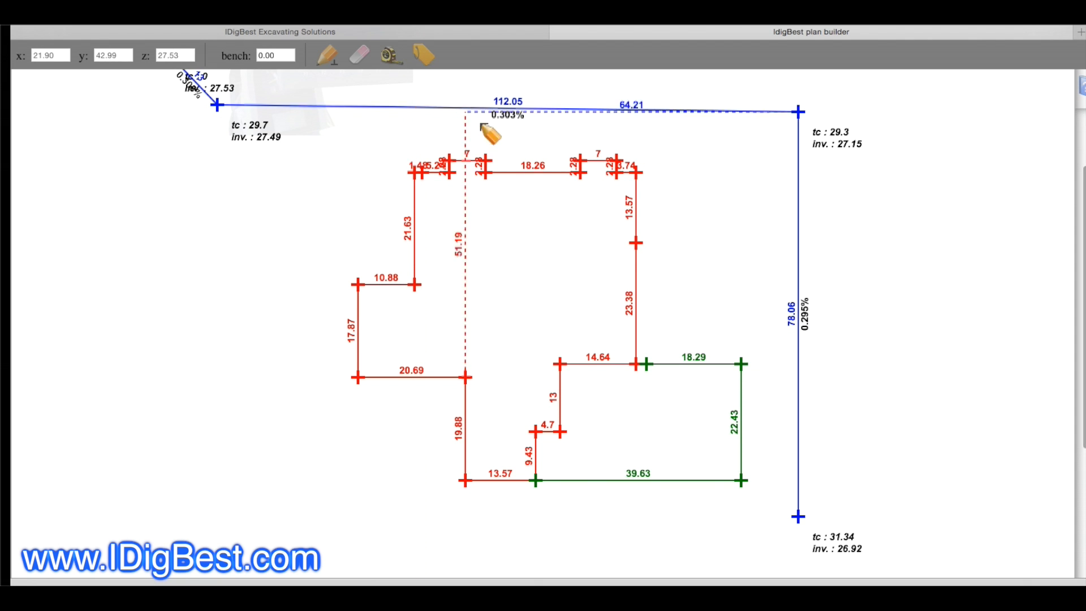
pyautogui.scroll(8, 498, 164)
pyautogui.hscroll(1, 933, 171)
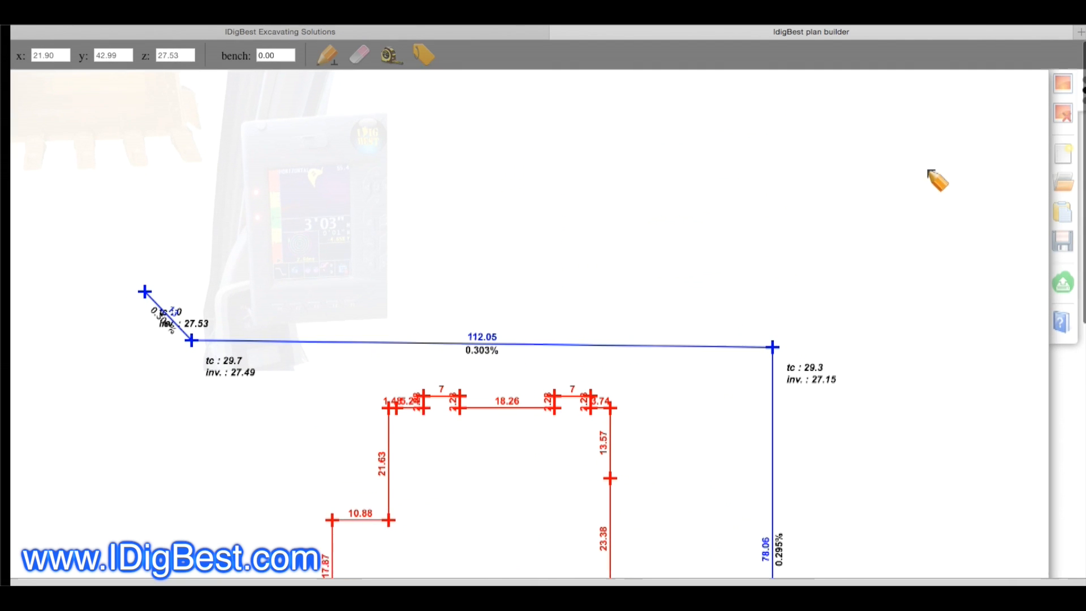
# Step: Load the image file "sewer plan 54st.png" as the drawing's background
pyautogui.click(1033, 219)
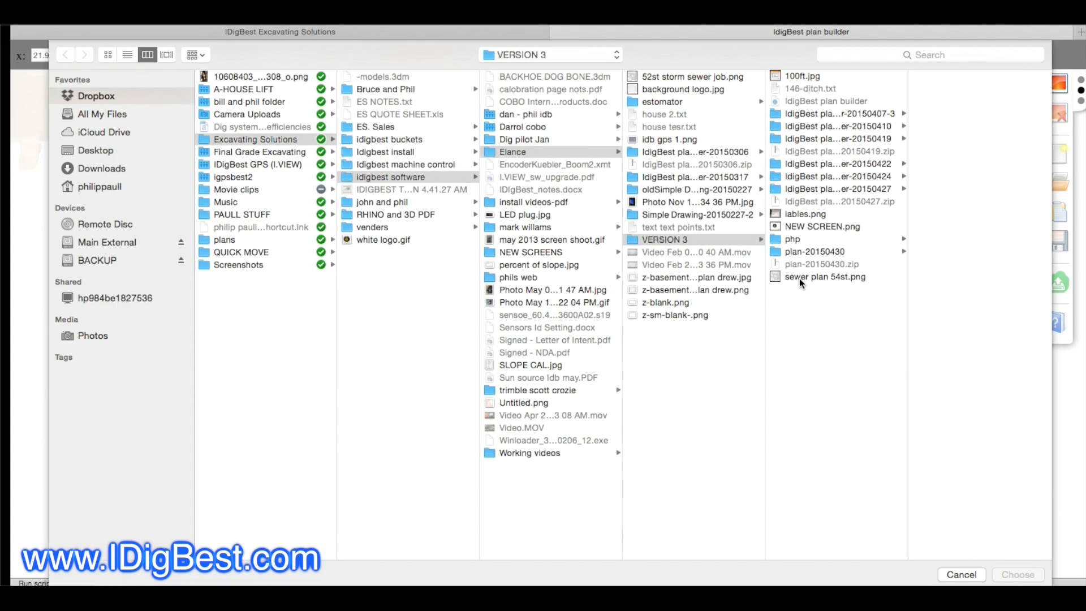
pyautogui.doubleClick(801, 278)
pyautogui.scroll(-5, 741, 353)
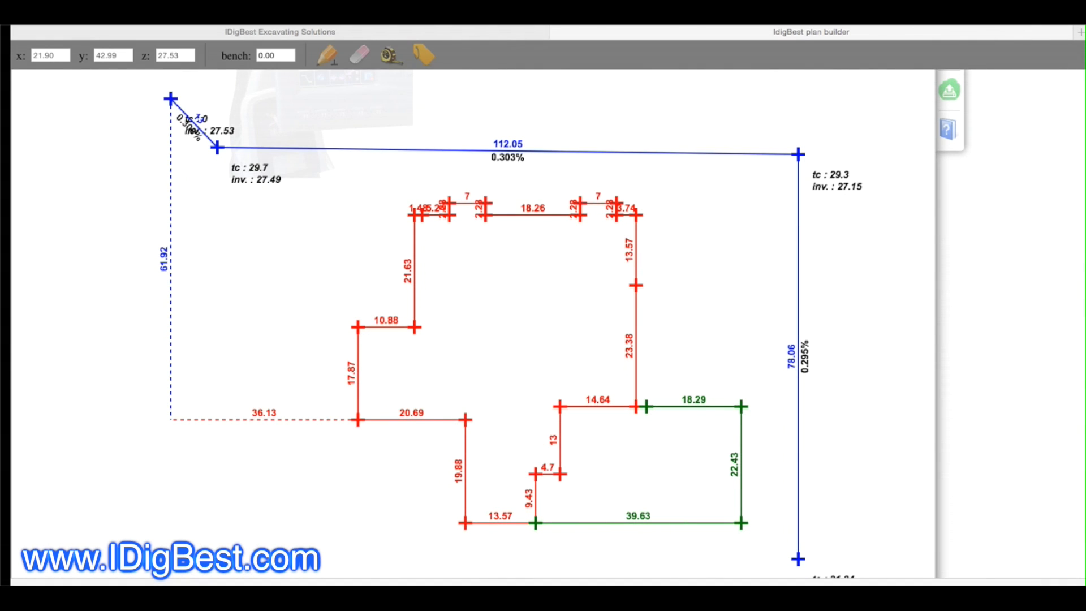
# Step: Set the bench elevation to 700.00 so it is added to the storm structures' elevations
pyautogui.scroll(-2, 843, 546)
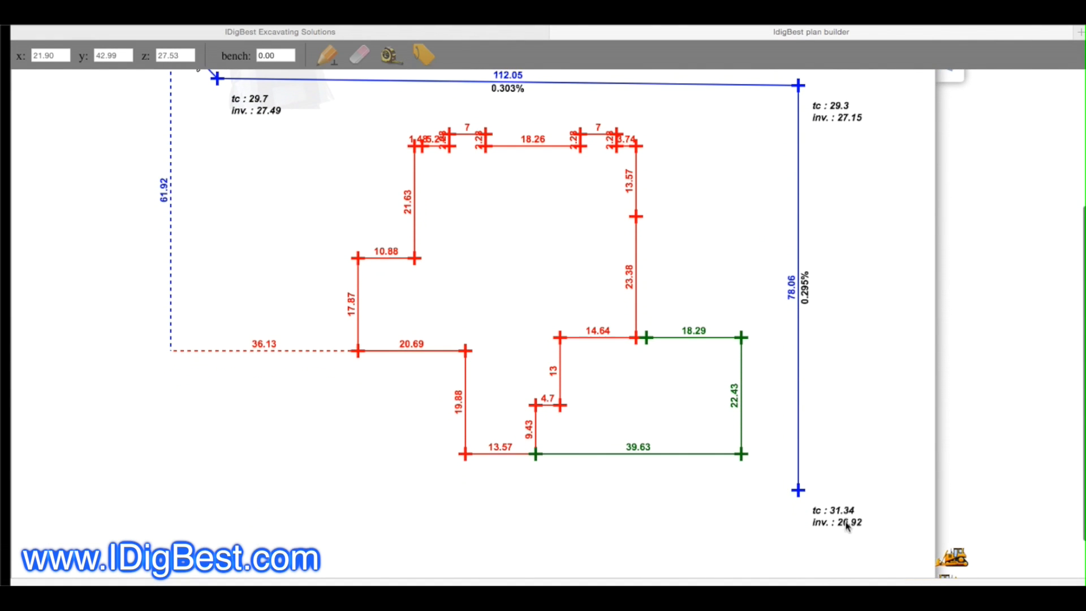
pyautogui.scroll(2, 849, 520)
pyautogui.scroll(8, 849, 520)
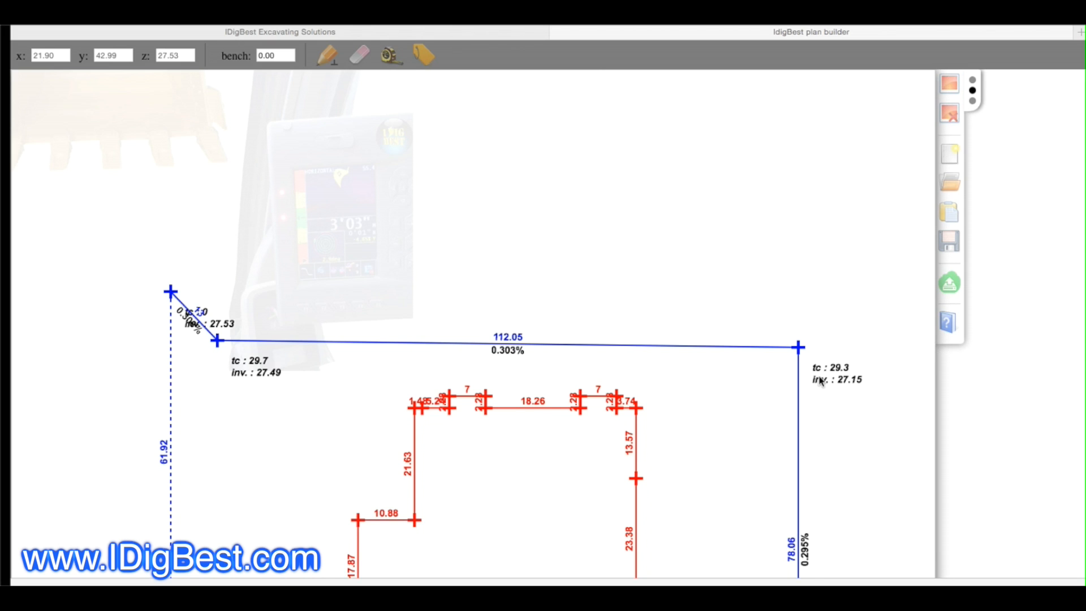
pyautogui.scroll(-1, 820, 381)
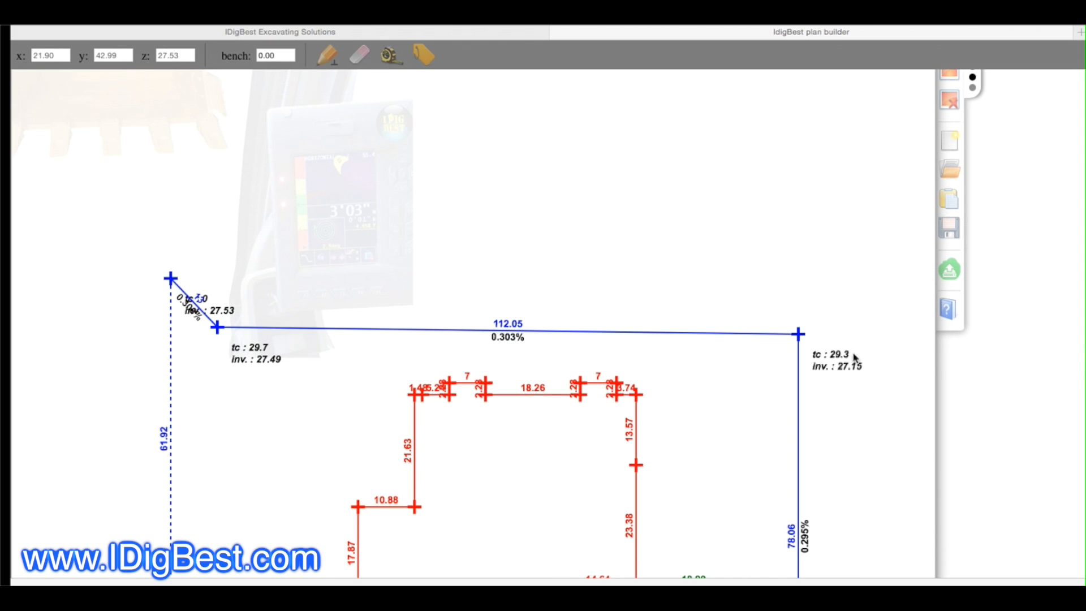
pyautogui.click(261, 58)
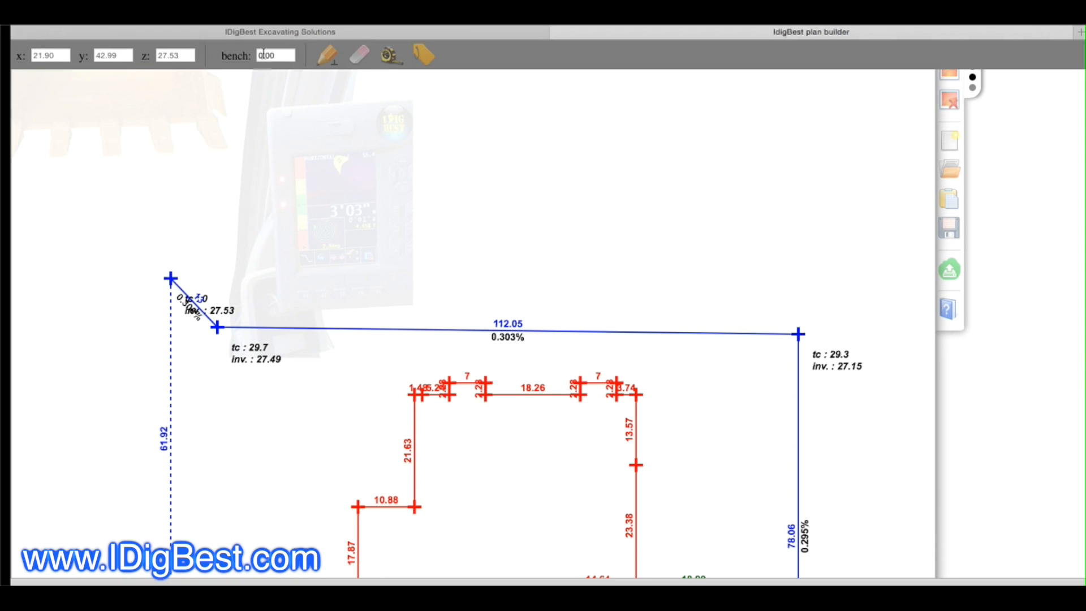
pyautogui.write('700')
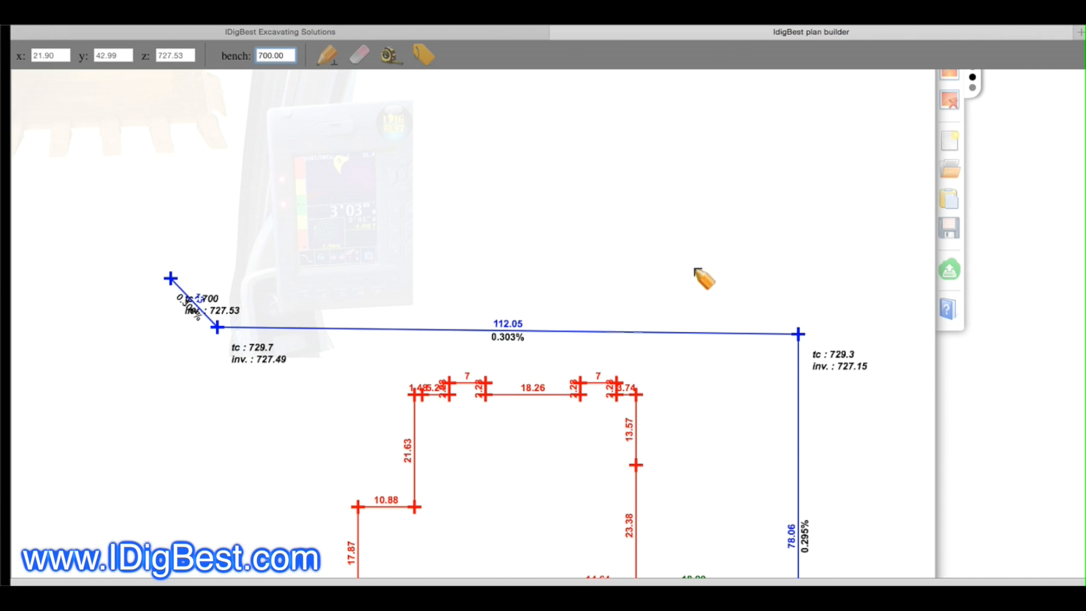
# Step: Examine the bench-adjusted top and invert elevations at each structure along the storm line
pyautogui.scroll(-5, 792, 312)
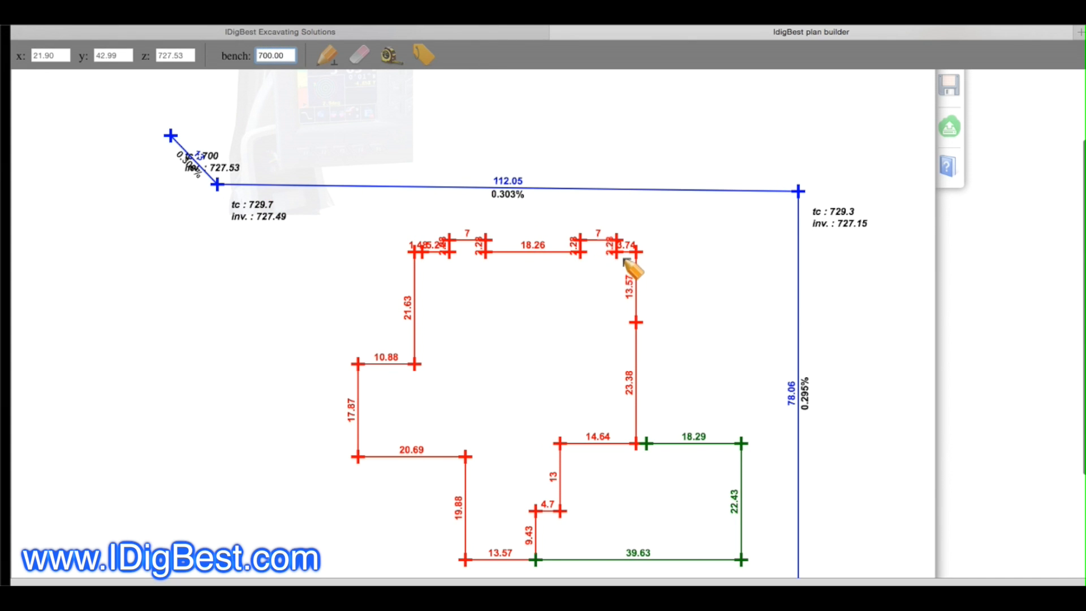
pyautogui.scroll(-2, 628, 263)
pyautogui.scroll(-1, 625, 259)
pyautogui.scroll(2, 617, 271)
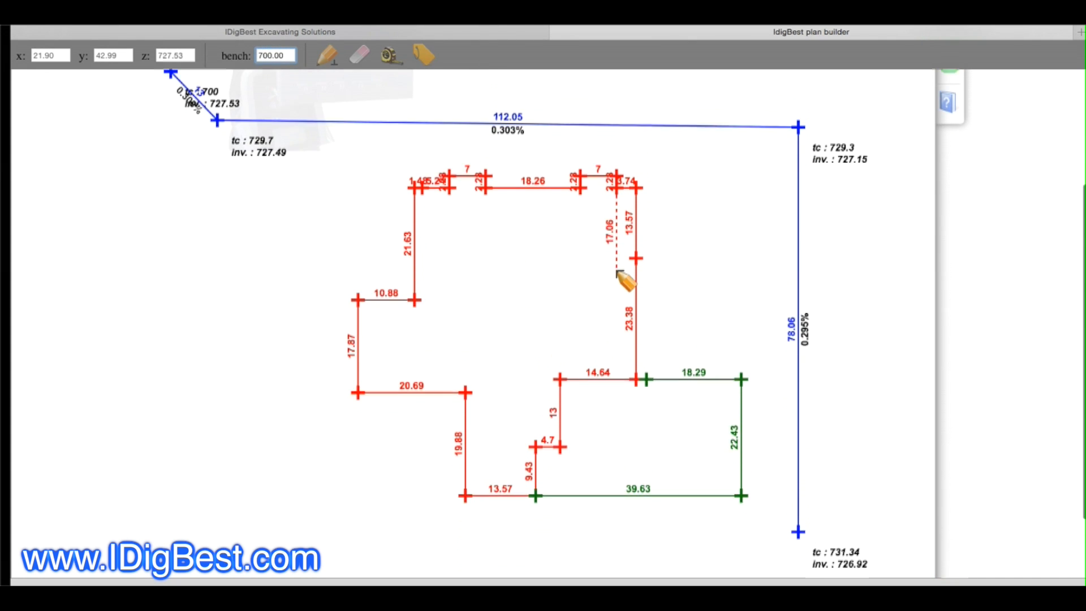
pyautogui.scroll(4, 757, 274)
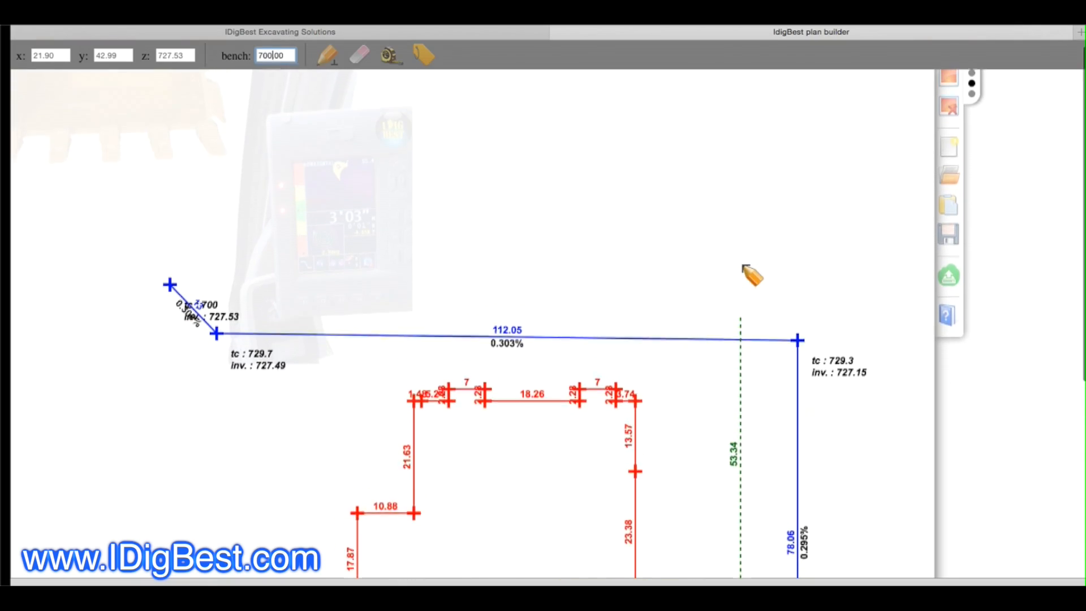
pyautogui.scroll(-5, 746, 269)
pyautogui.scroll(1, 747, 274)
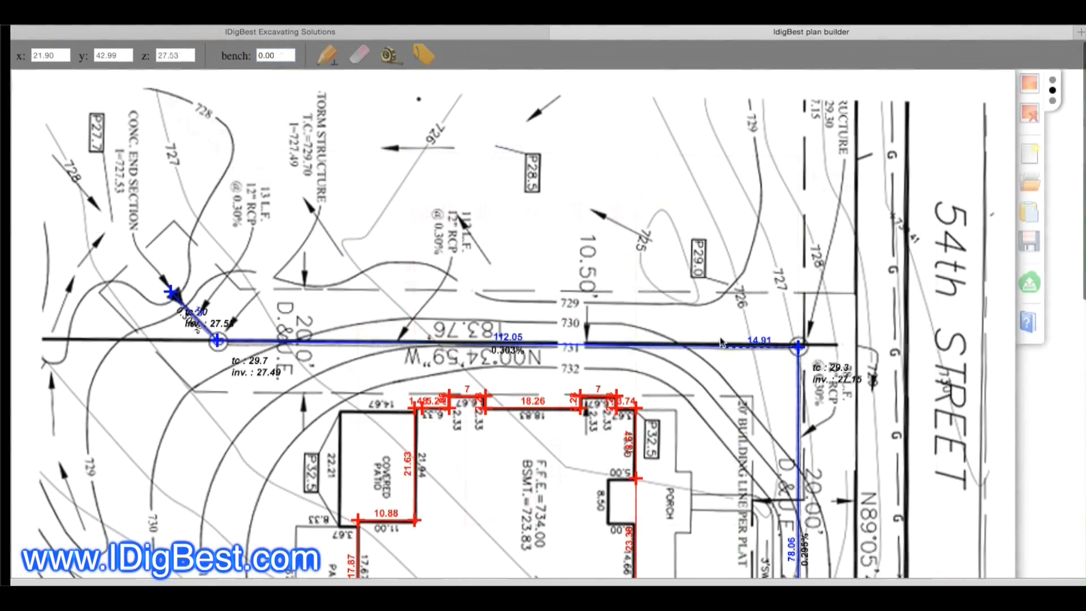
pyautogui.scroll(-1, 728, 347)
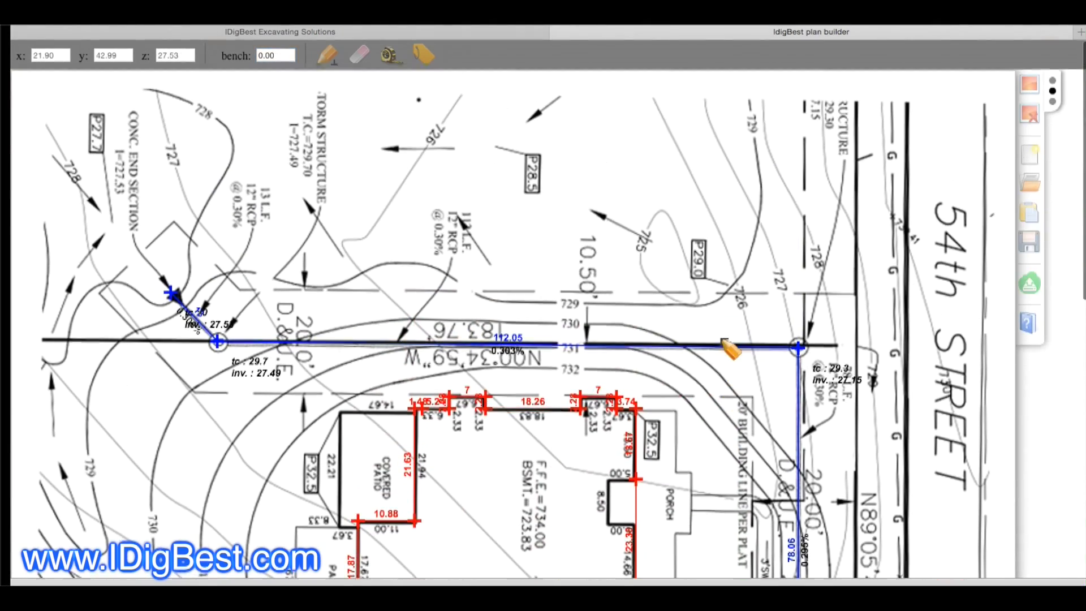